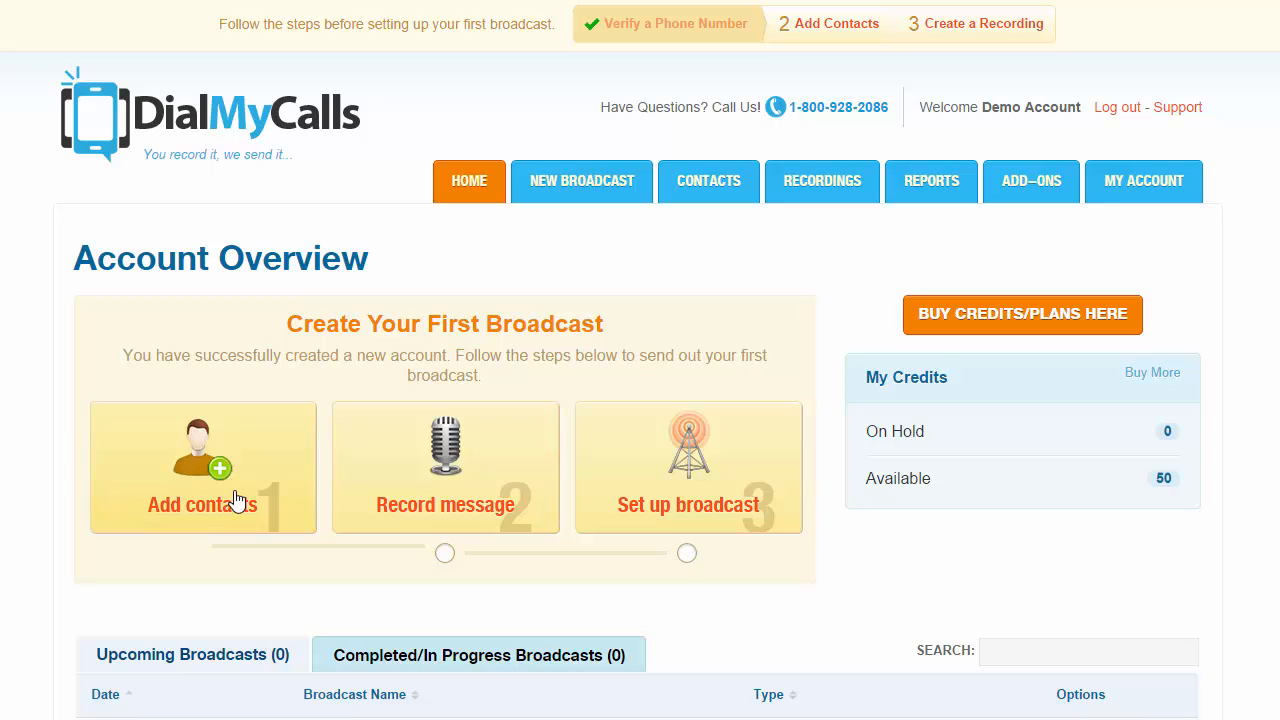
Create a contact group named Group 1 and display the list of contact groups
click(708, 184)
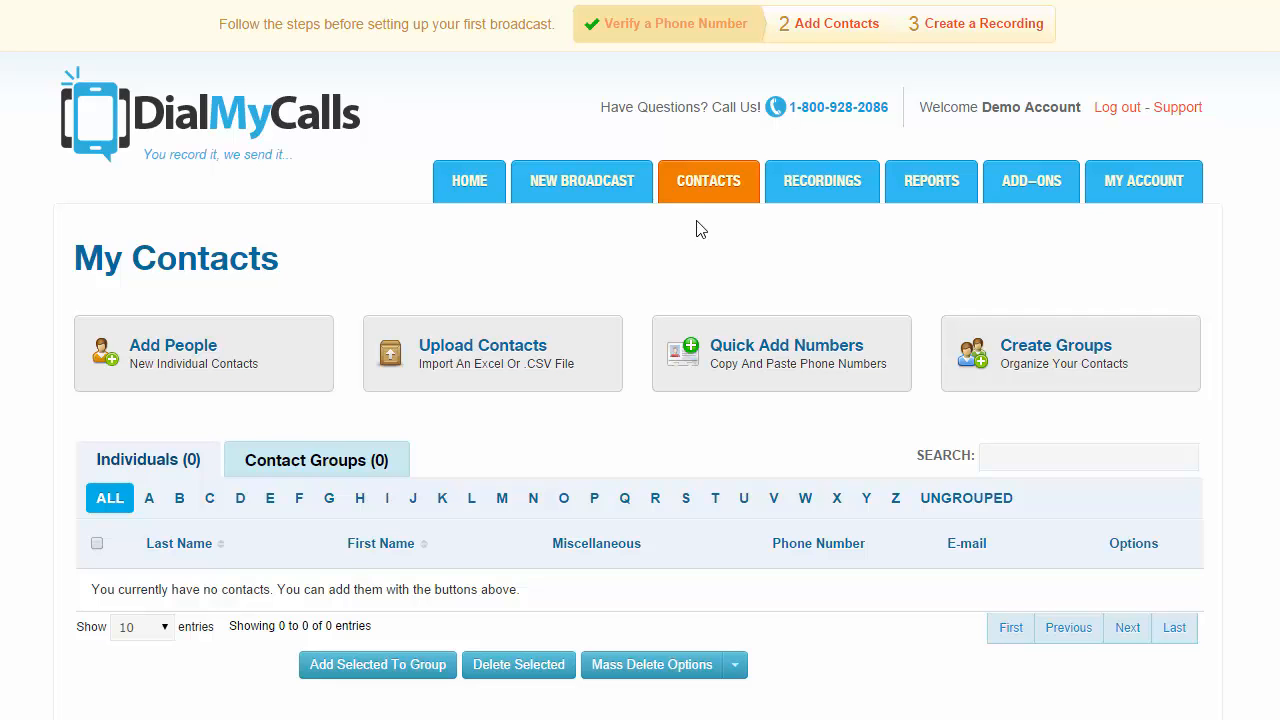
click(1010, 366)
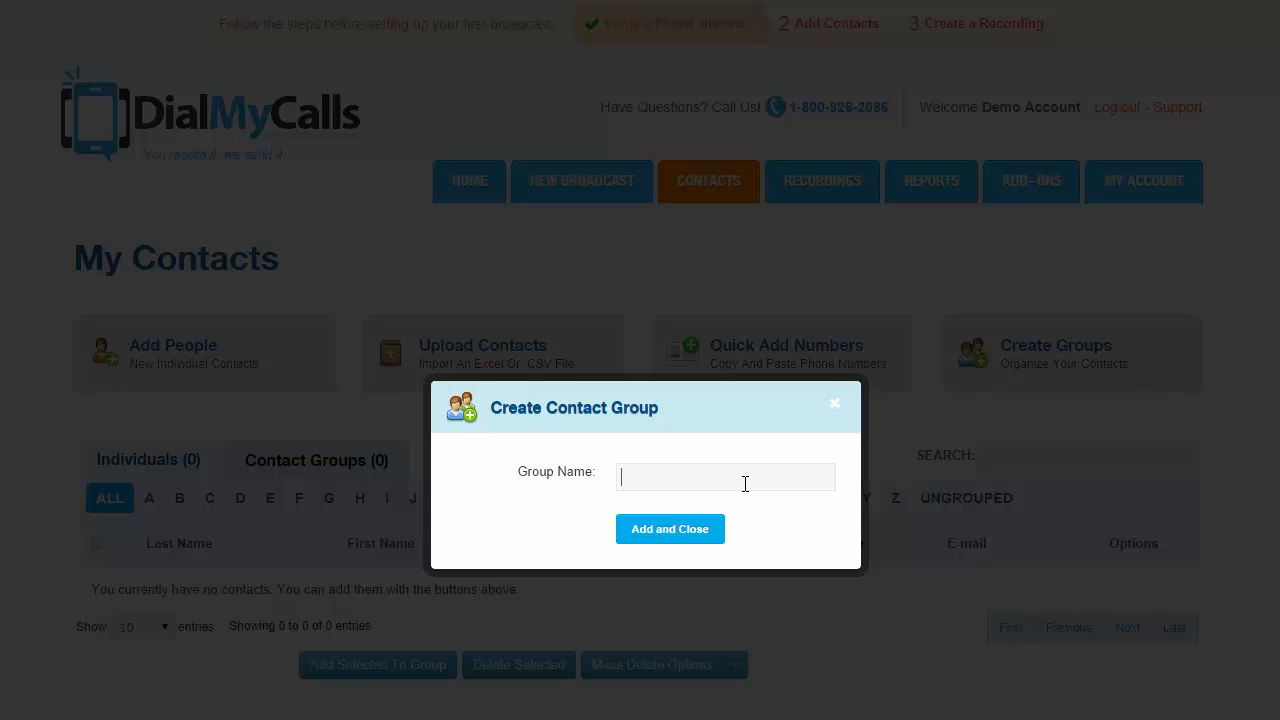
text(Group)
key(Return)
click(756, 404)
click(340, 465)
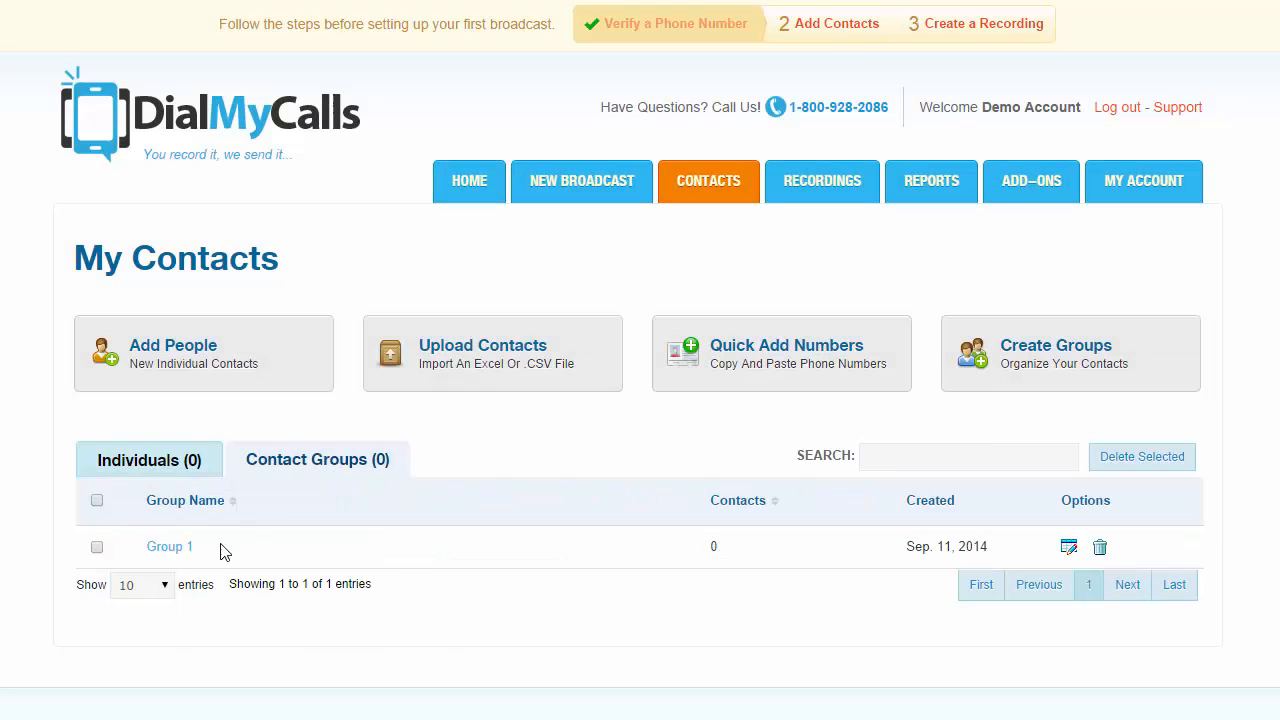
Review the form for adding an individual contact and the contact file upload dialog, closing both without adding anything
click(172, 468)
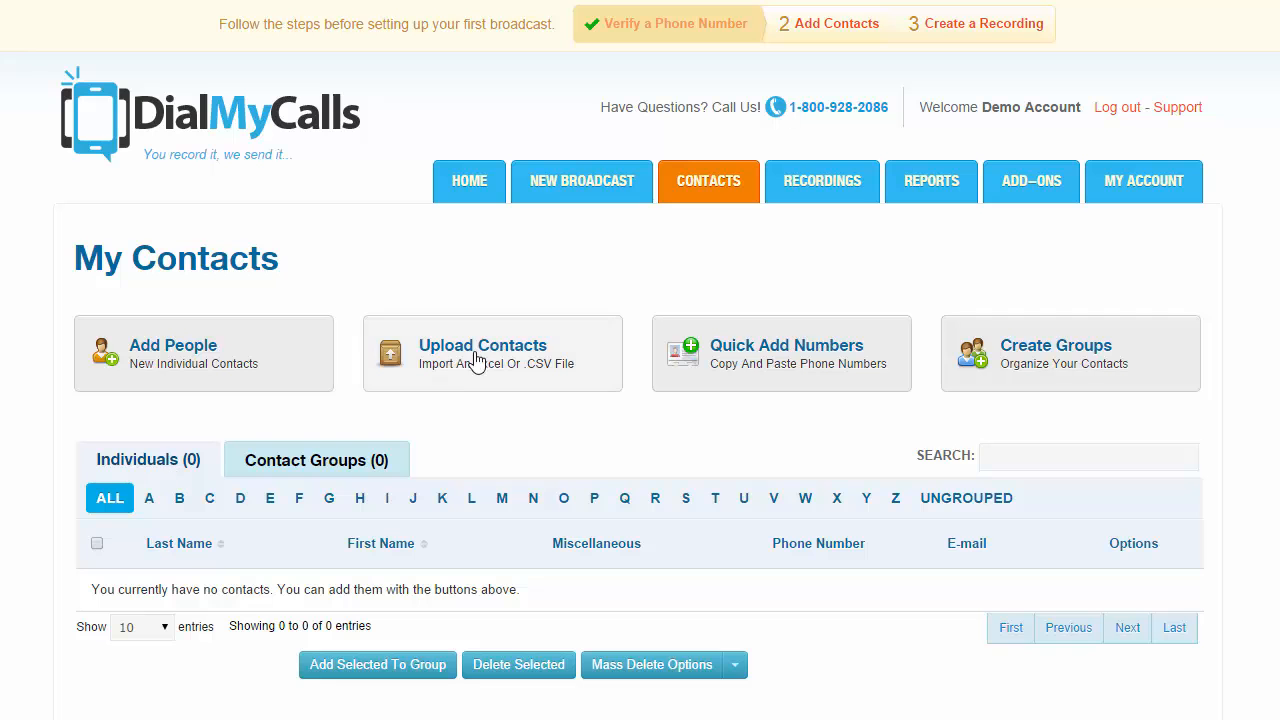
click(240, 372)
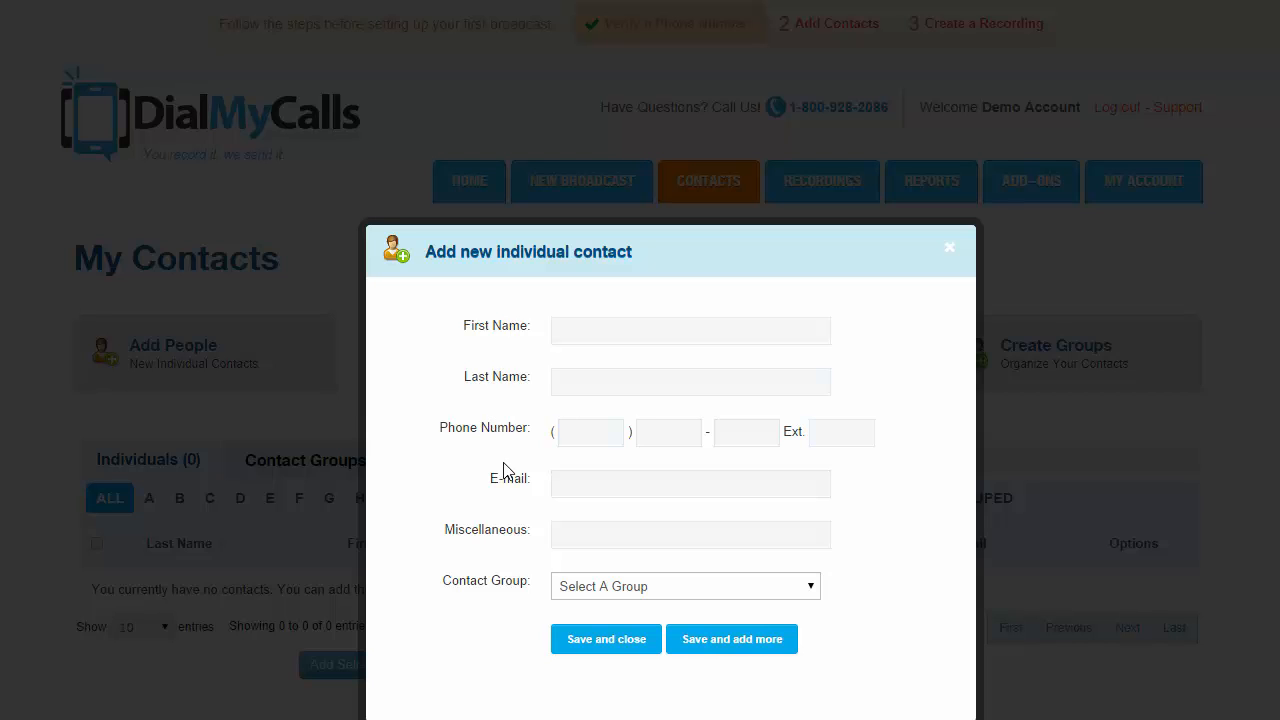
drag(429, 432, 514, 429)
click(518, 426)
click(948, 254)
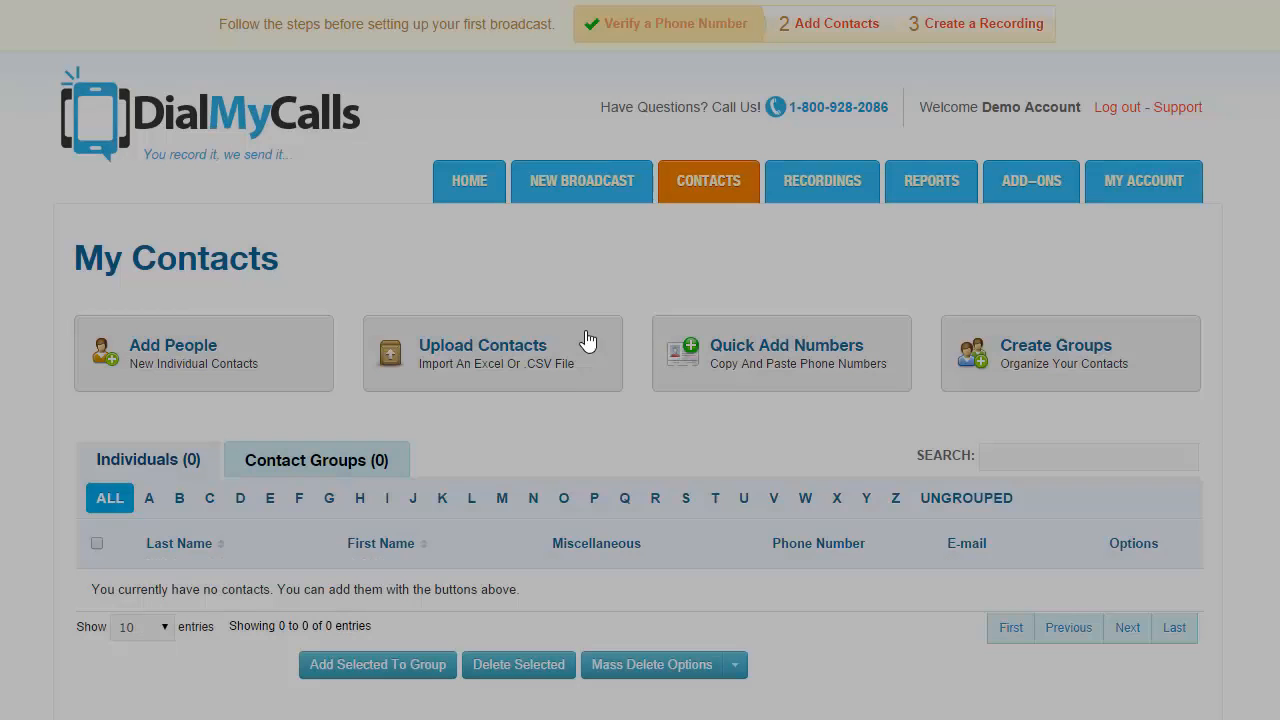
click(571, 343)
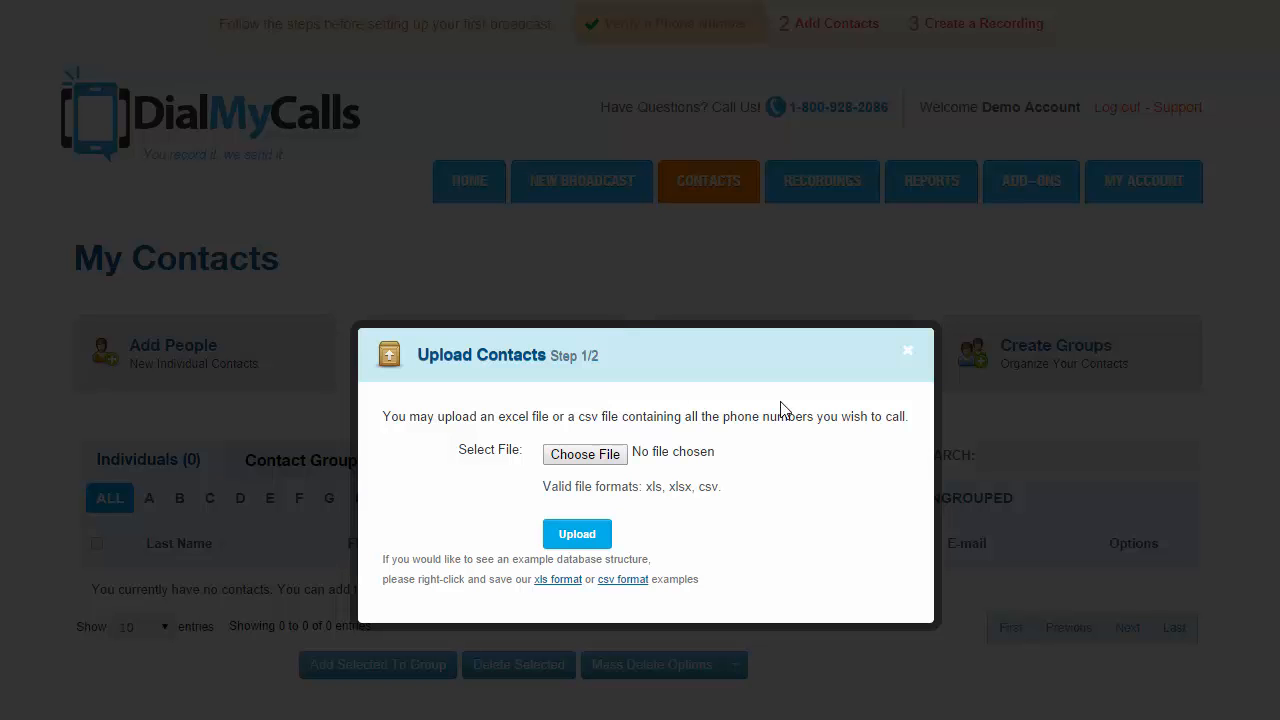
click(907, 350)
Quick-add three phone numbers as contacts, one per line, without assigning a contact group
click(828, 358)
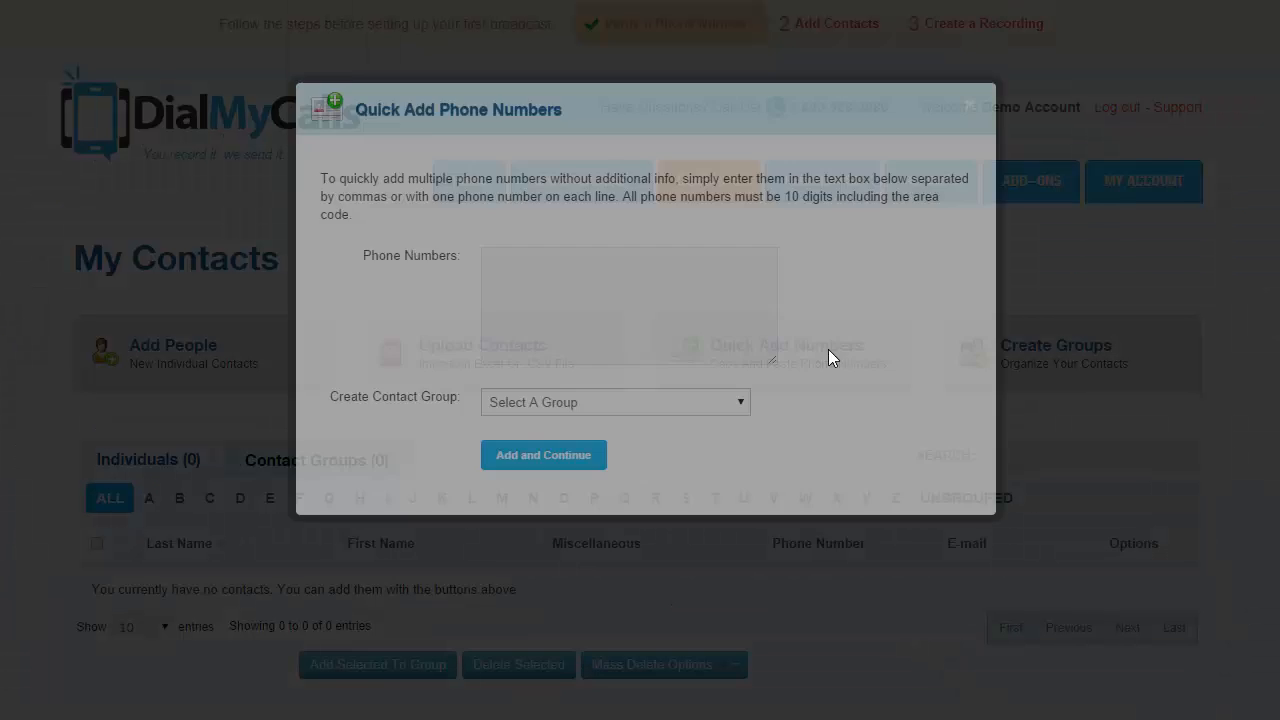
scroll(650, 420, down, 1)
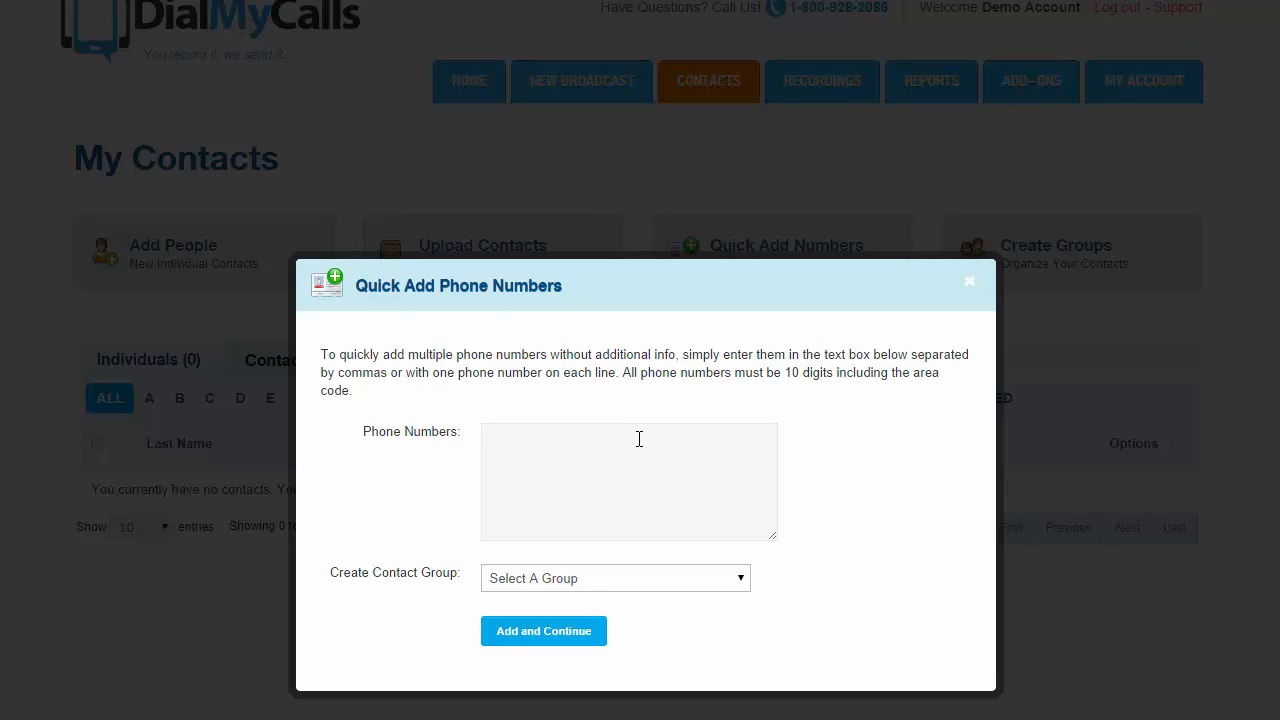
text(555-555-77)
text(77 )
text(()
text(55)
text(5) 459-)
text(9995 )
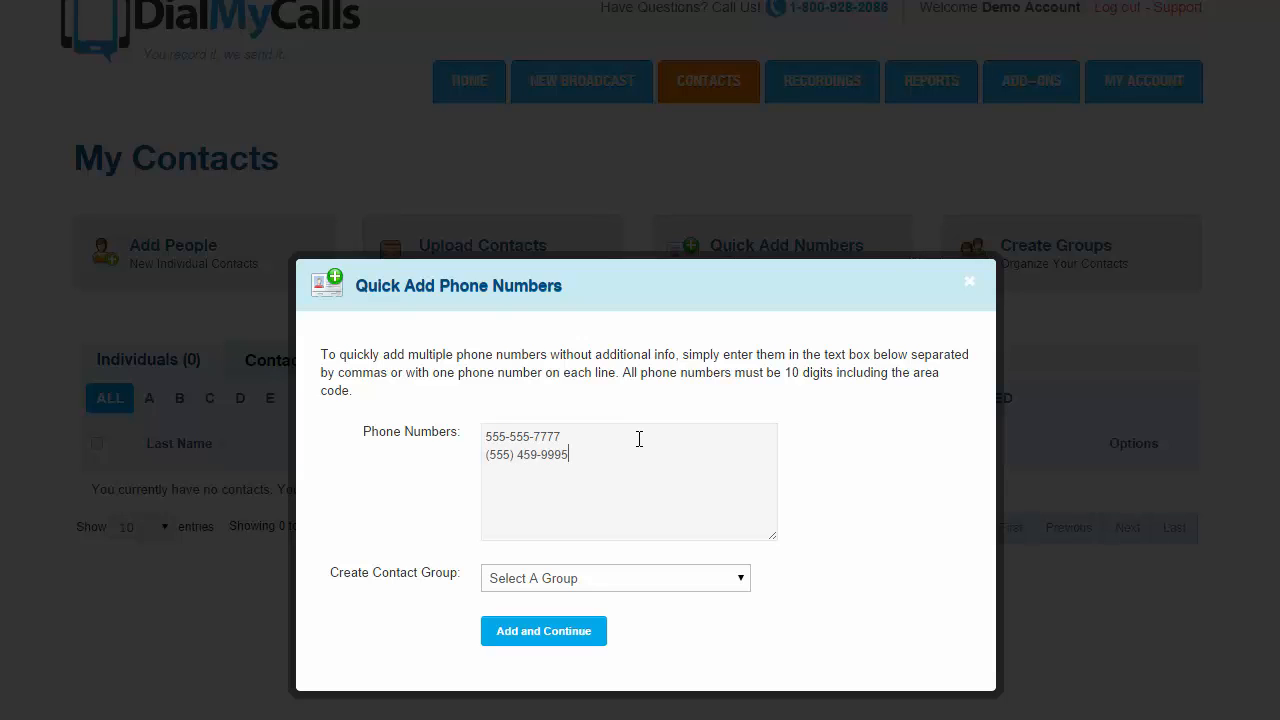
text(5554448888)
click(577, 645)
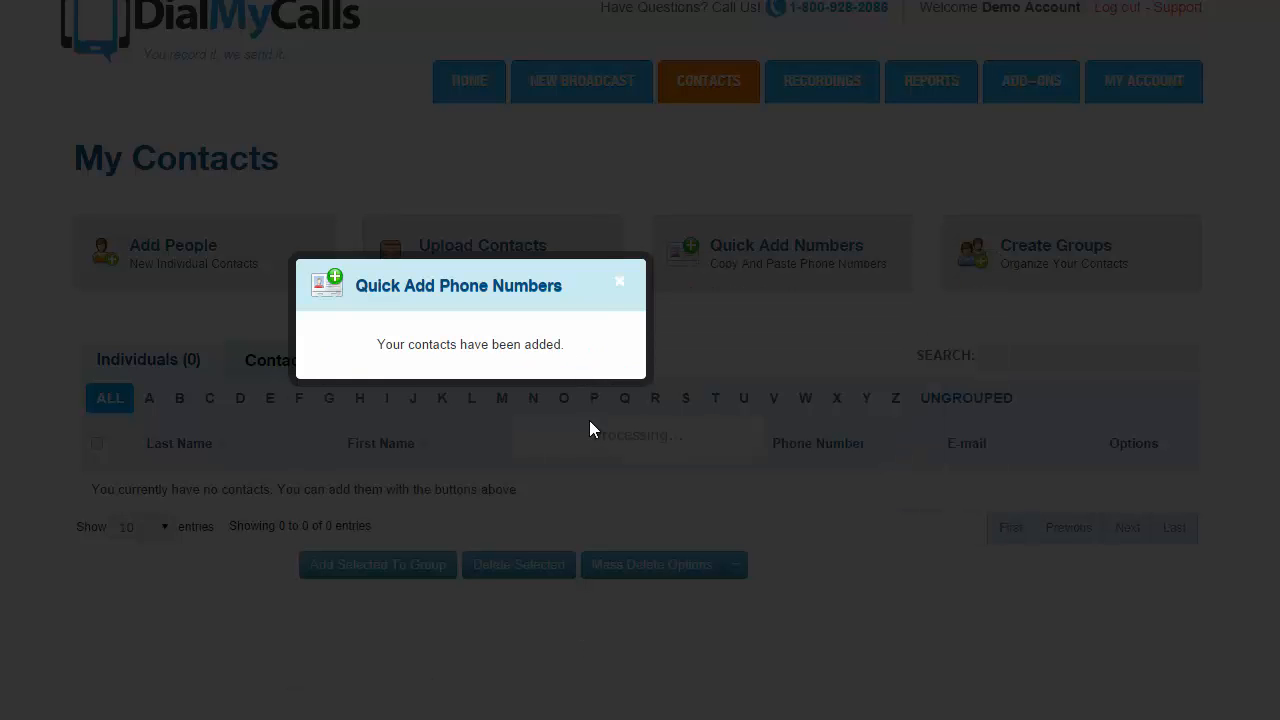
click(617, 283)
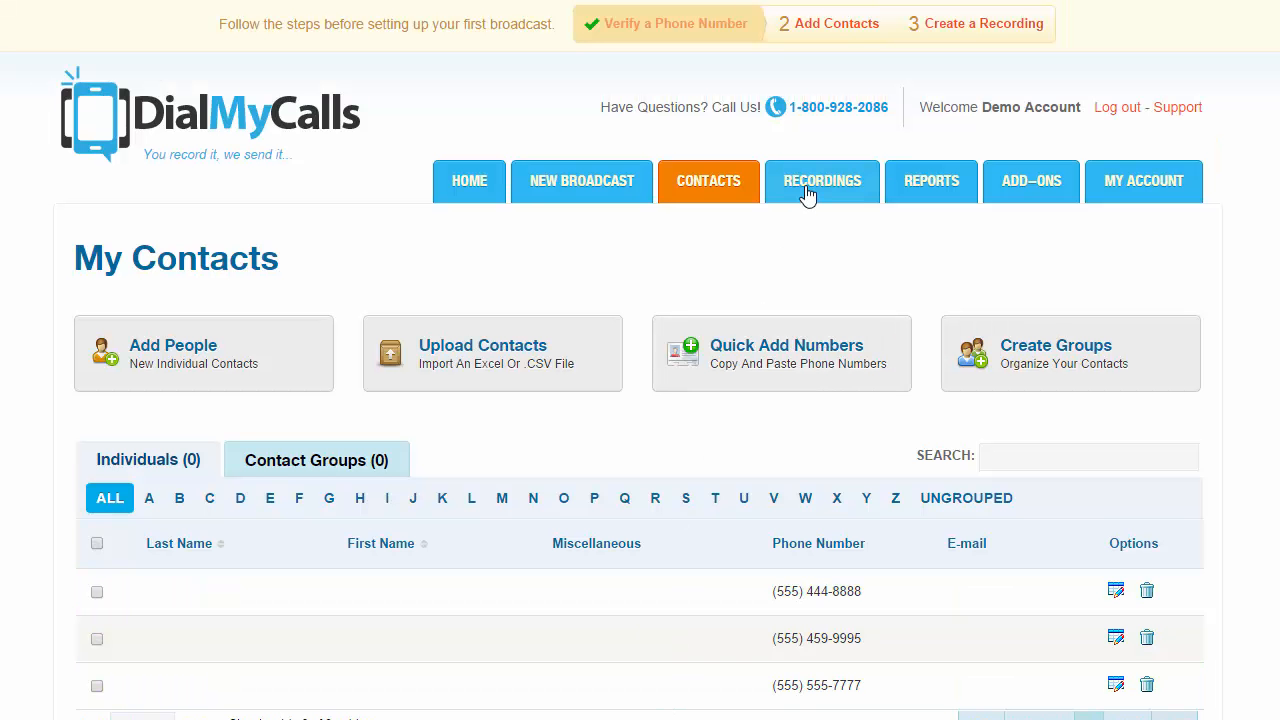
Review the form for recording a message over the phone on the recordings page, and reveal the phone-in system PIN
click(796, 184)
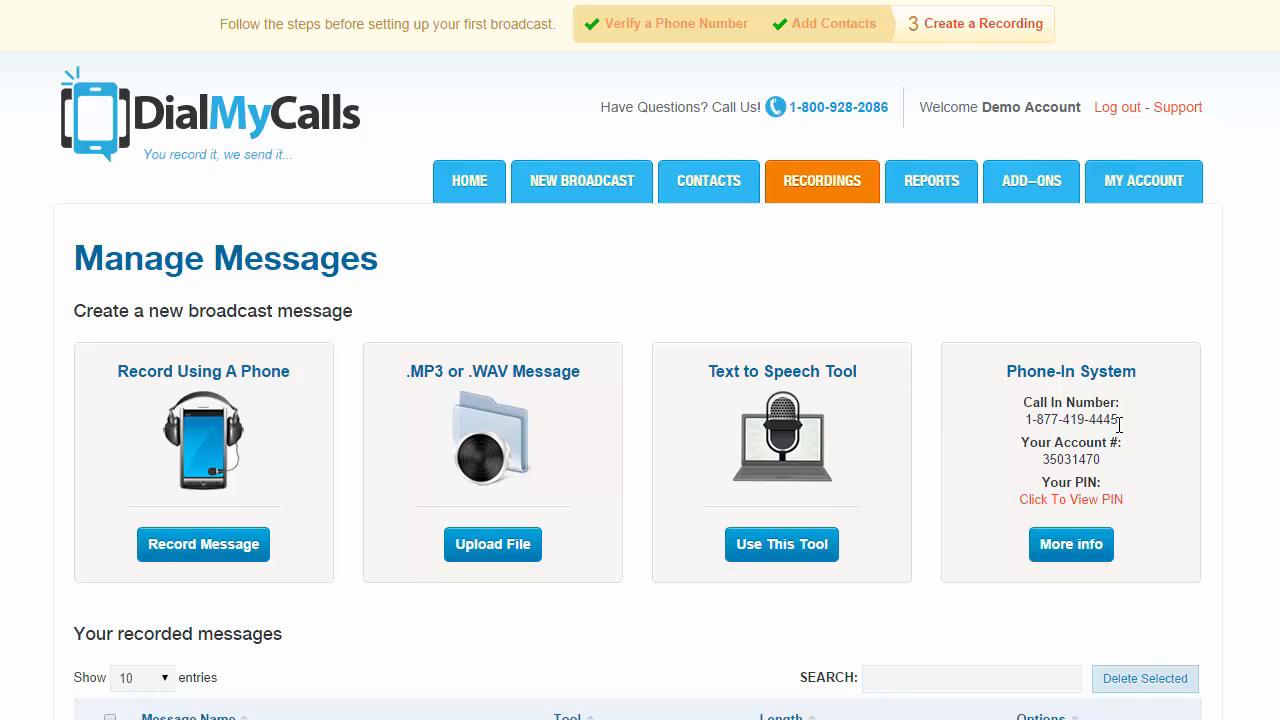
click(228, 550)
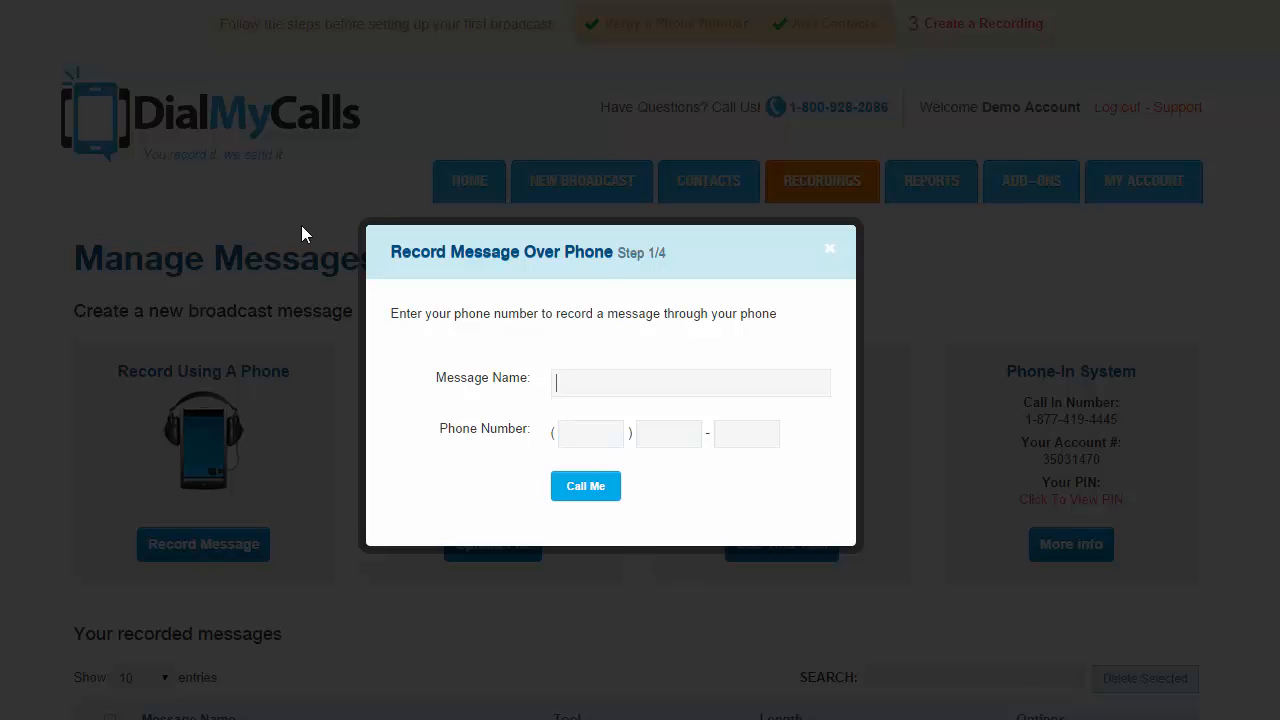
click(829, 252)
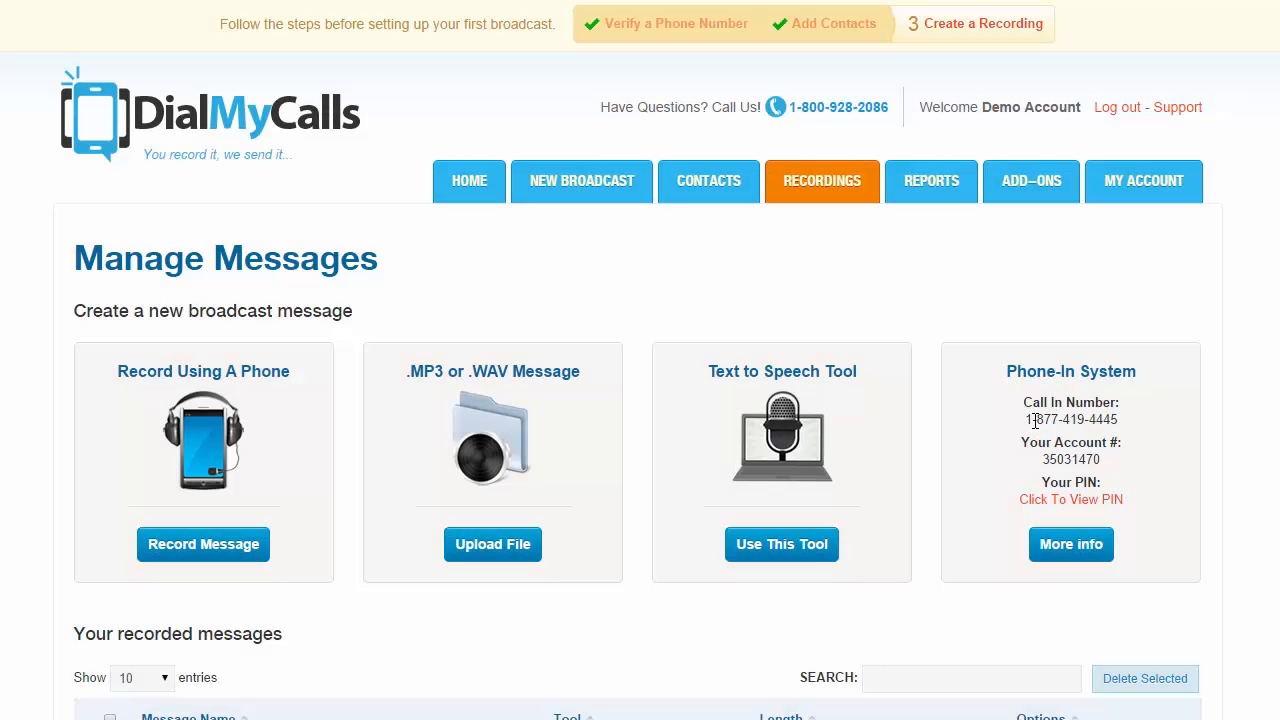
click(1060, 499)
Start a text-to-speech message named Rainout with the Male voice
click(806, 550)
click(604, 358)
text(Rainout)
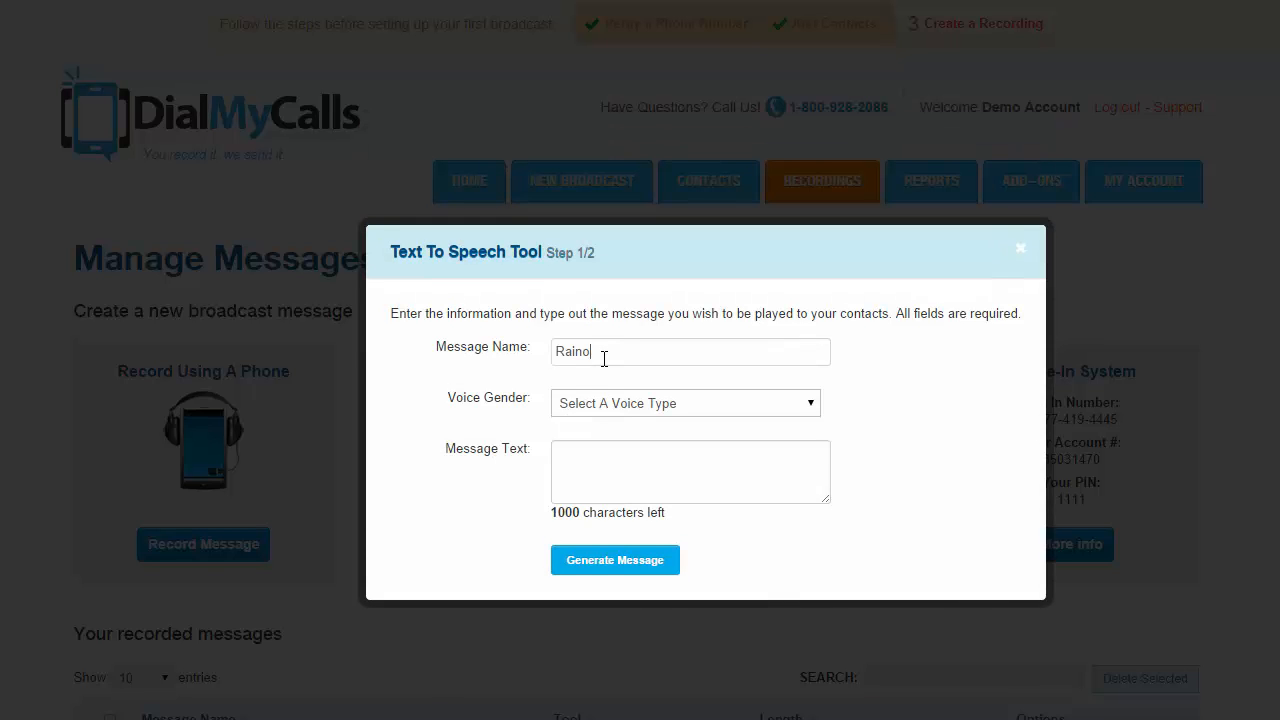
click(630, 410)
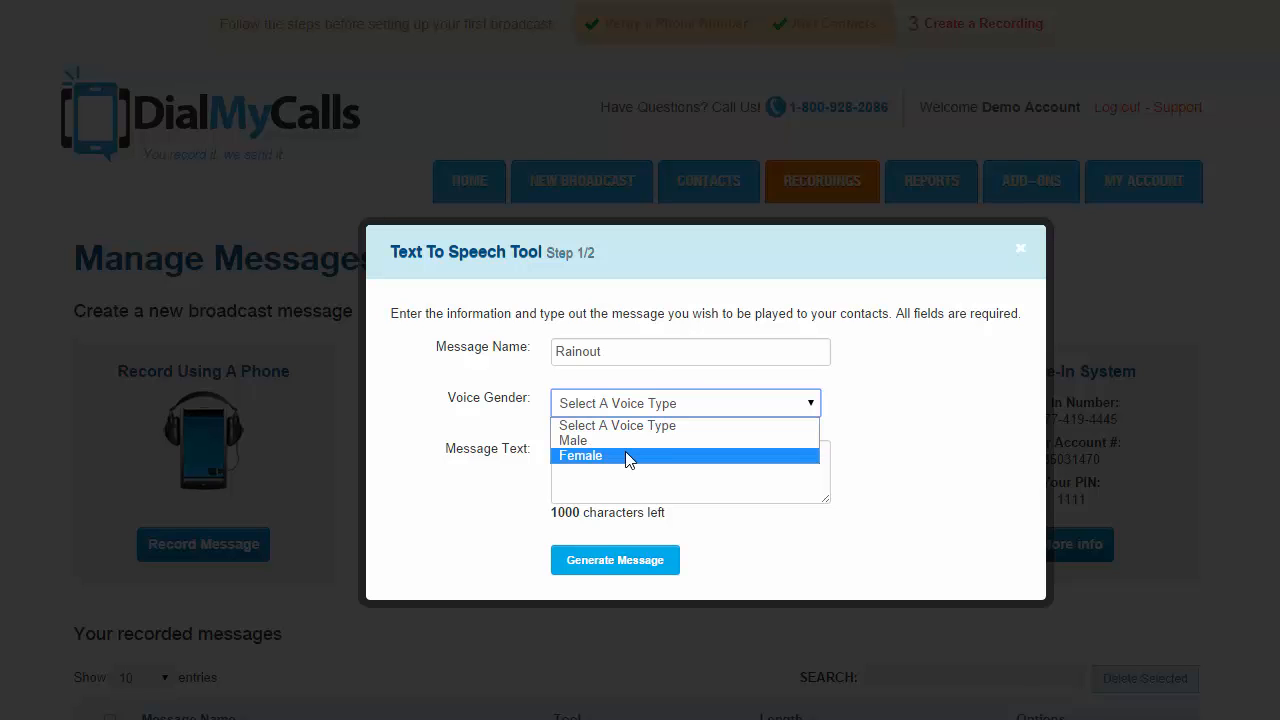
click(625, 445)
Enter the message text "This weeks practice will be canceled due to rain. Please come next week at 7pm to make up for it." and generate it
click(628, 474)
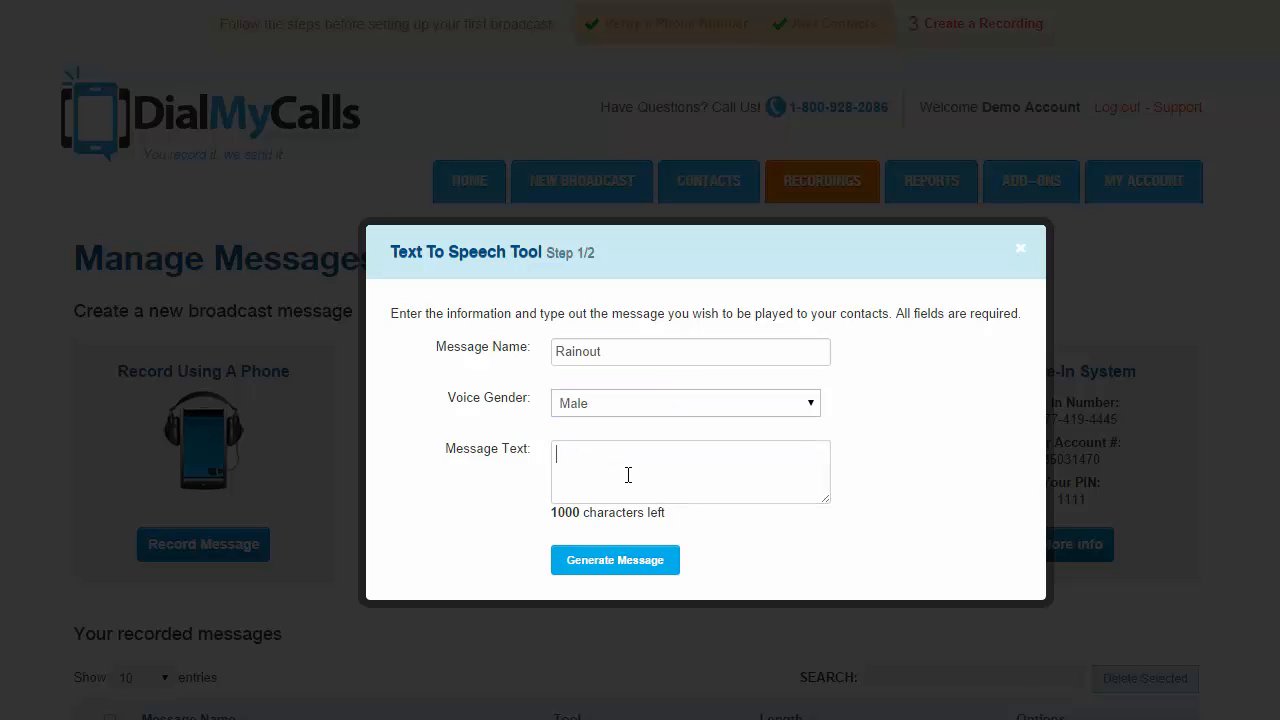
text(This weeks pract)
text(ice will be c)
text(anceled d)
text(ue to rain. )
text( Please come ne)
text(xt week at 8)
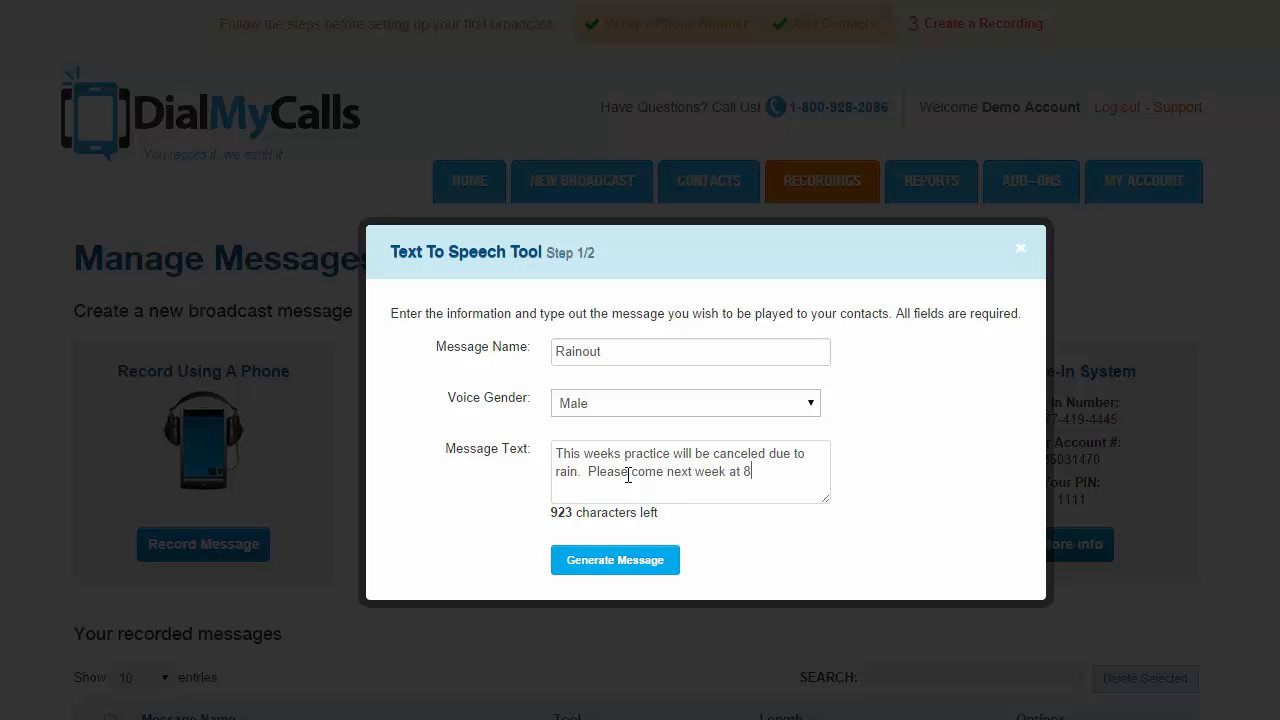
key(BackSpace)
text(7pm to make up for it.)
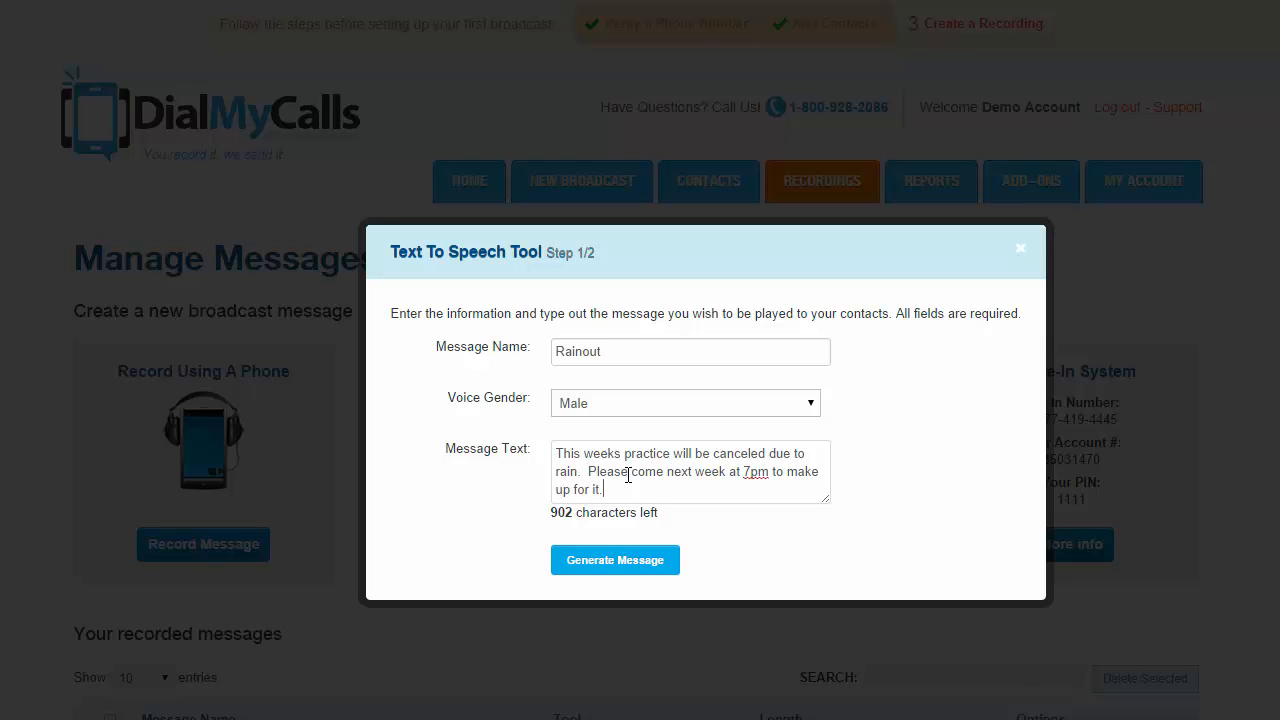
click(622, 562)
click(690, 248)
Examine the length advisory of the Rainout message in the list of recorded messages
scroll(680, 340, down, 2)
scroll(690, 400, down, 1)
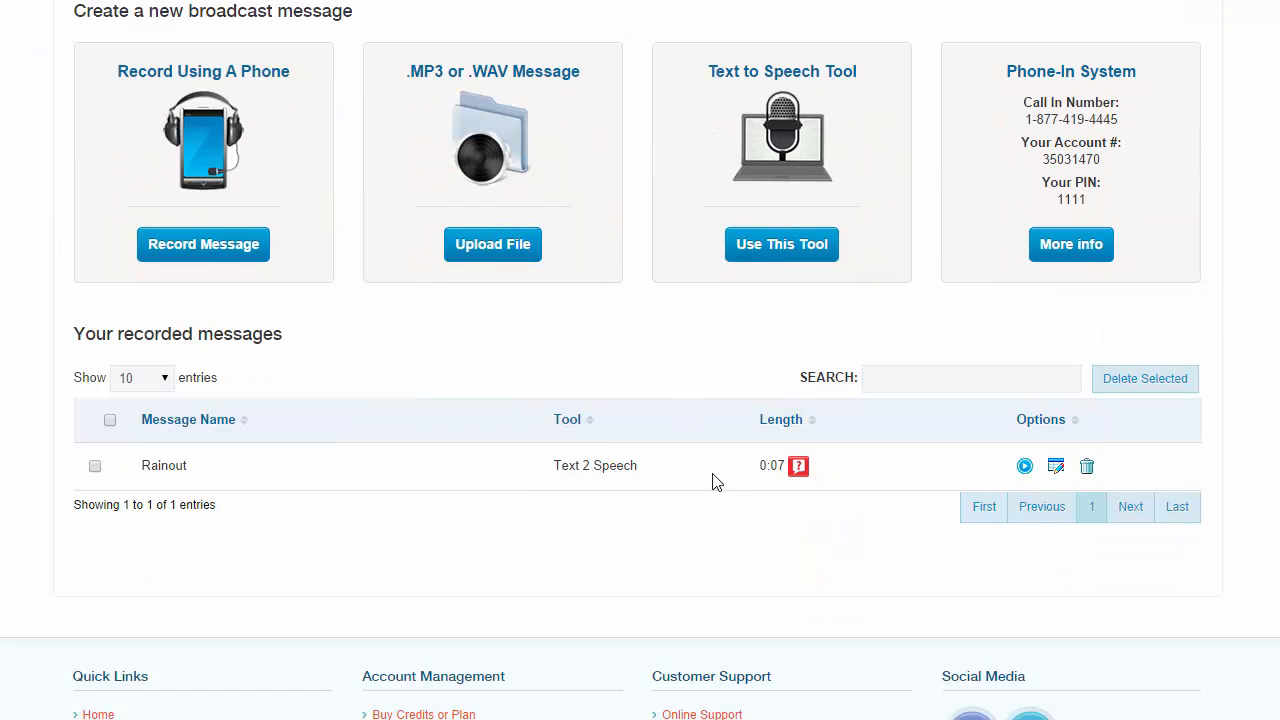
mouse_move(797, 470)
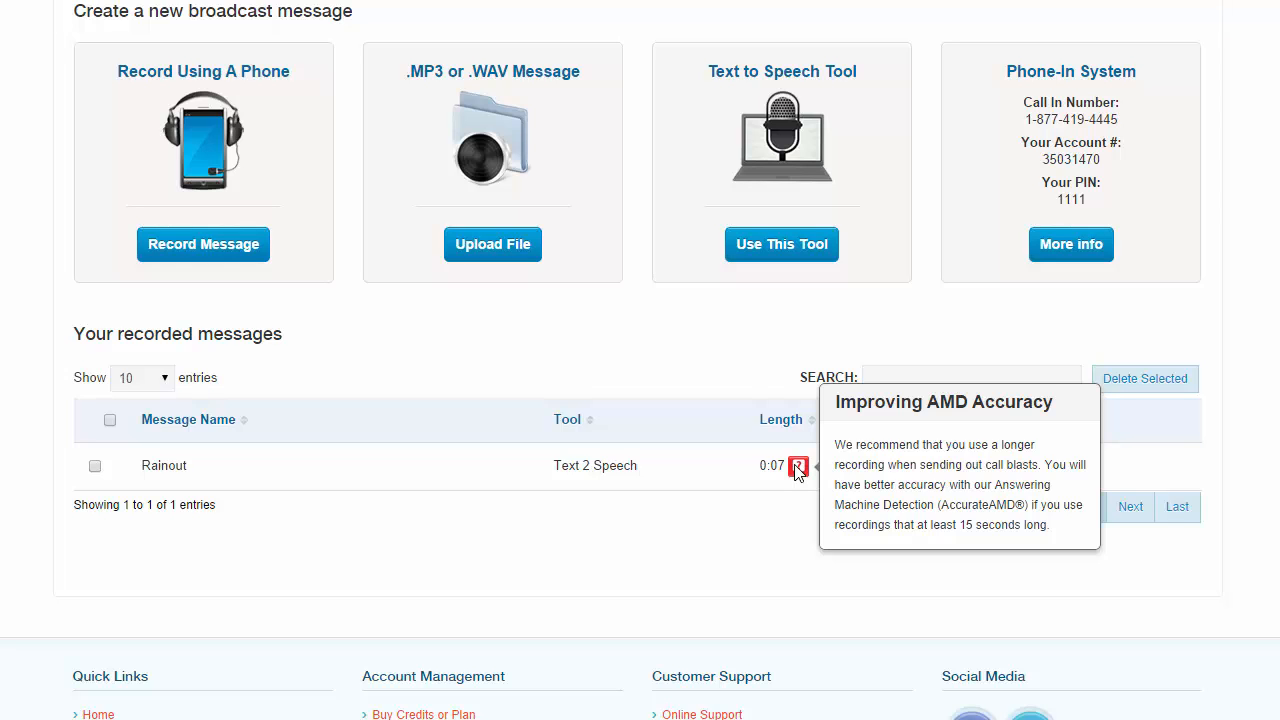
Start a new broadcast with the call broadcast service and continue without adding any advanced features
scroll(610, 373, up, 3)
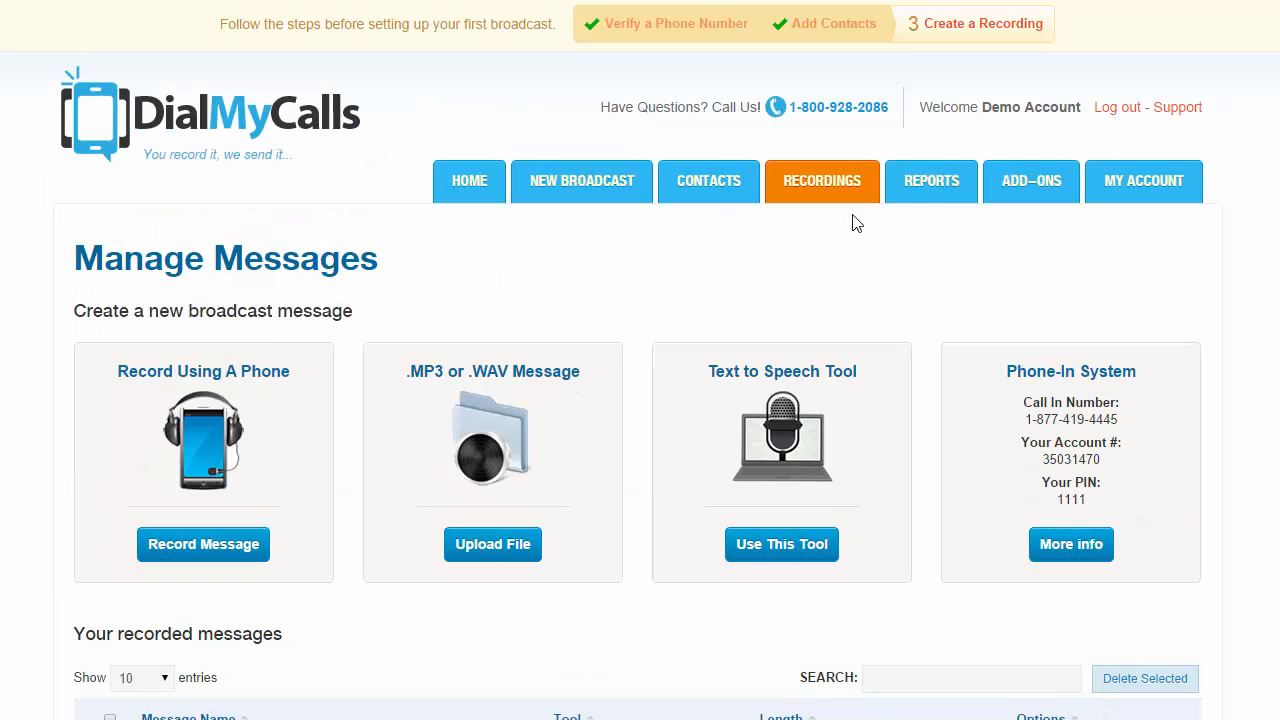
click(570, 185)
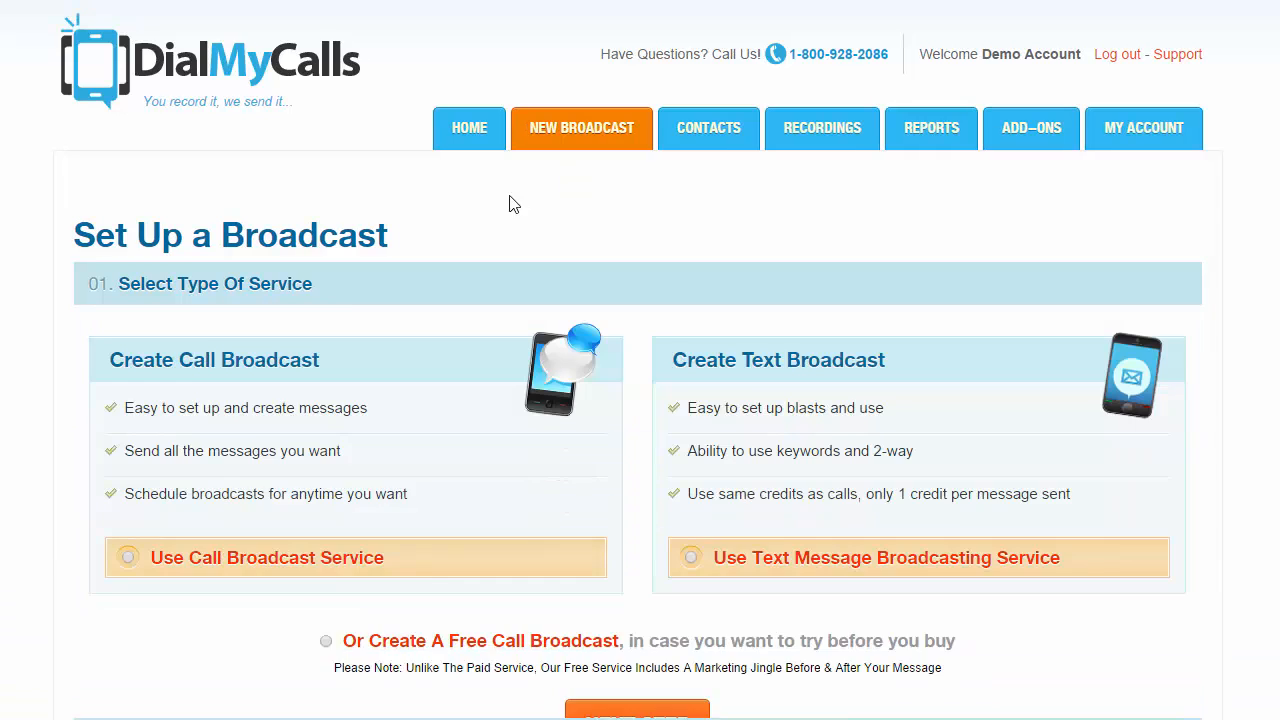
scroll(213, 441, down, 1)
click(132, 457)
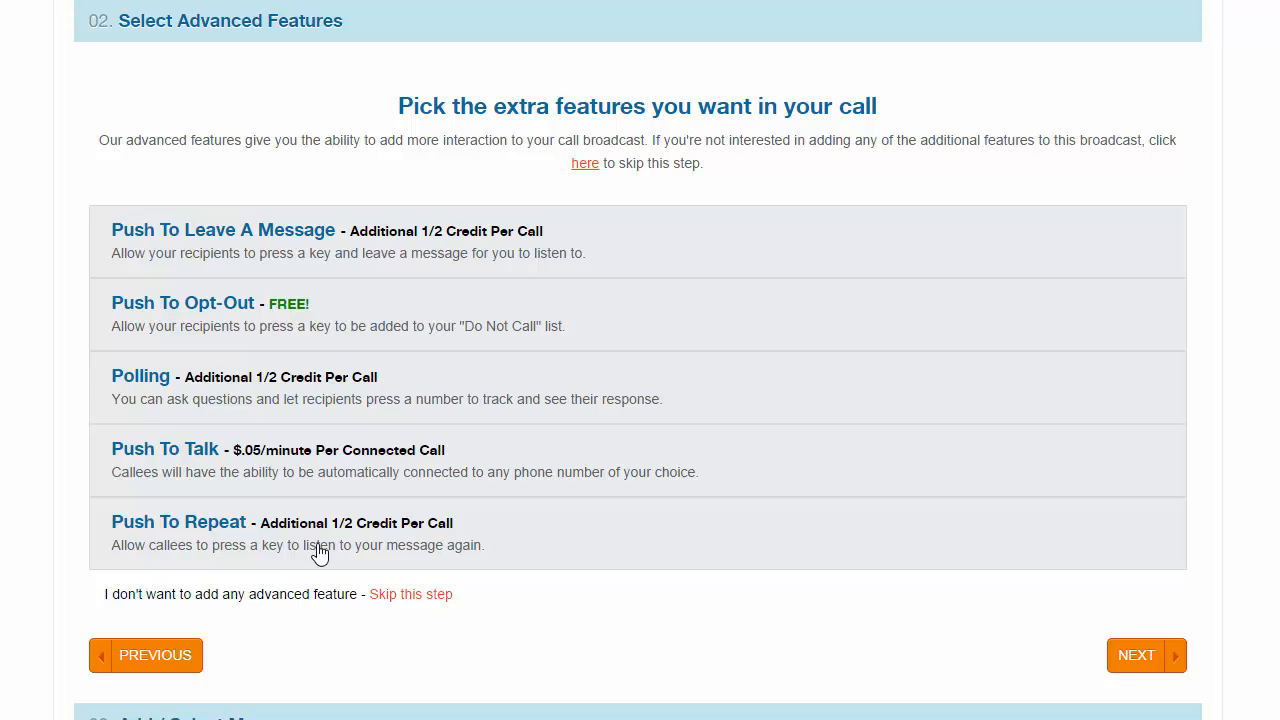
click(1131, 655)
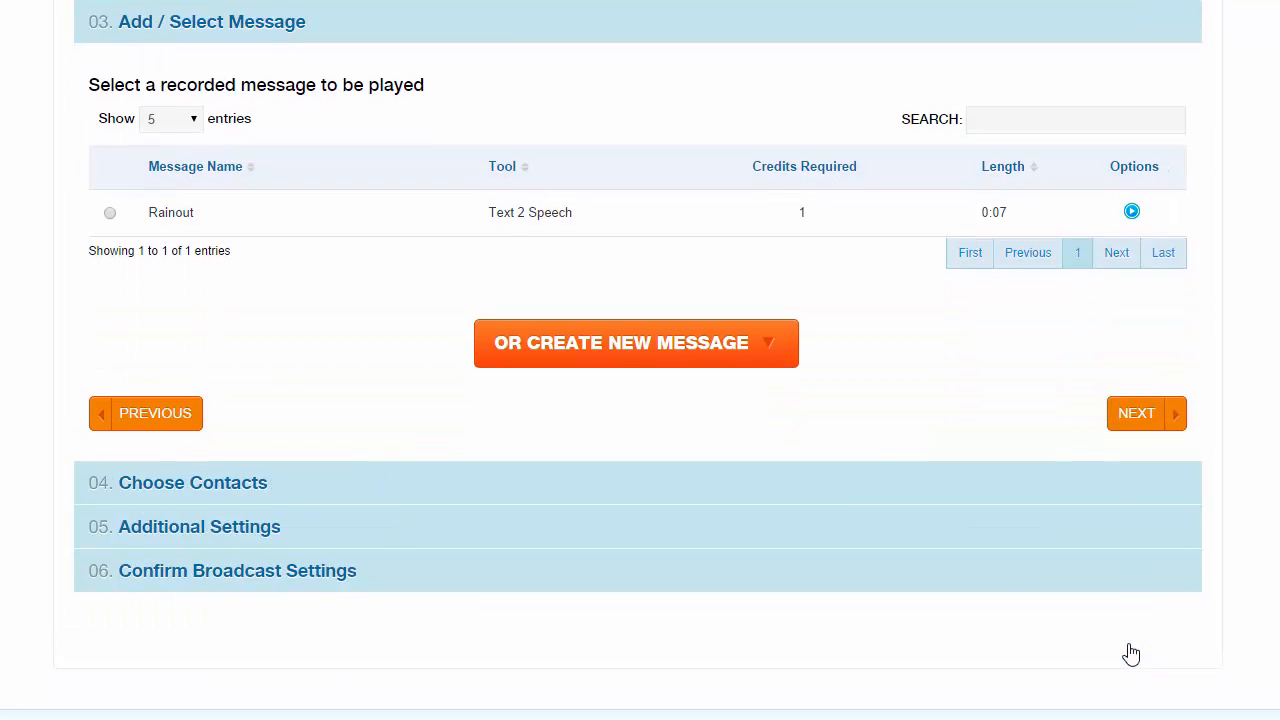
Choose the Rainout recording as the broadcast message, accept its short length, and proceed to the contacts
click(110, 215)
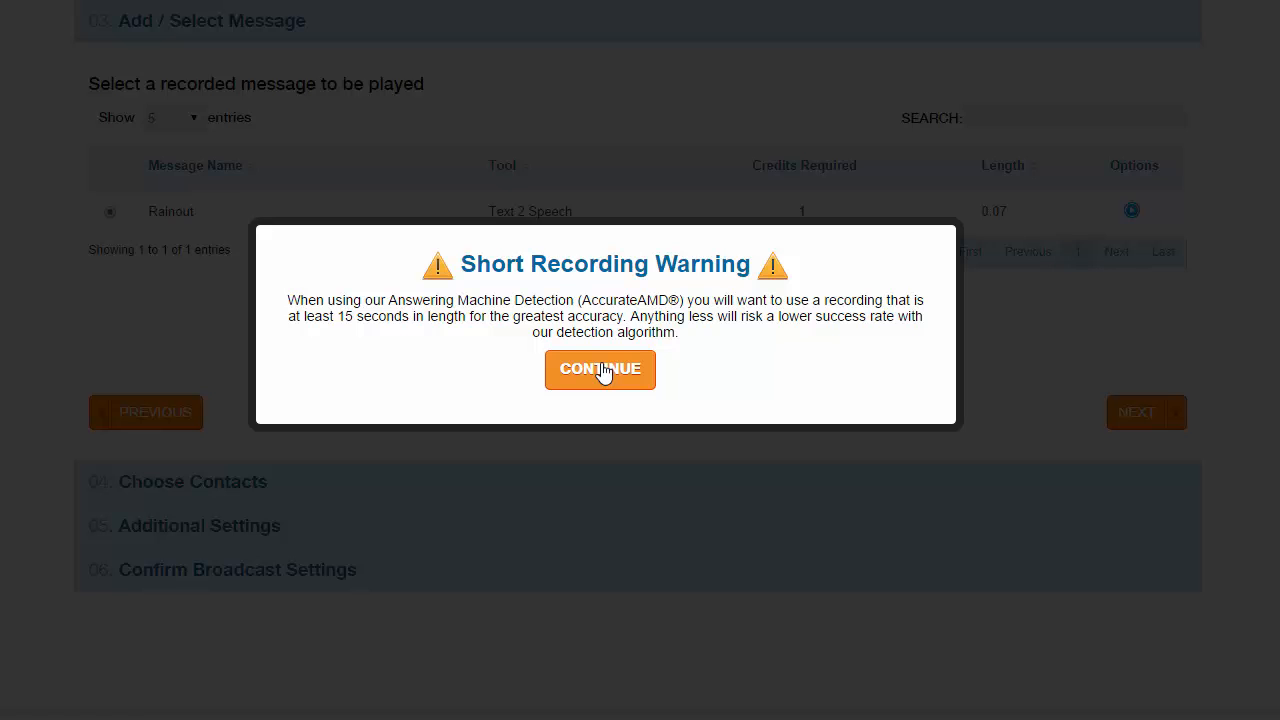
click(600, 369)
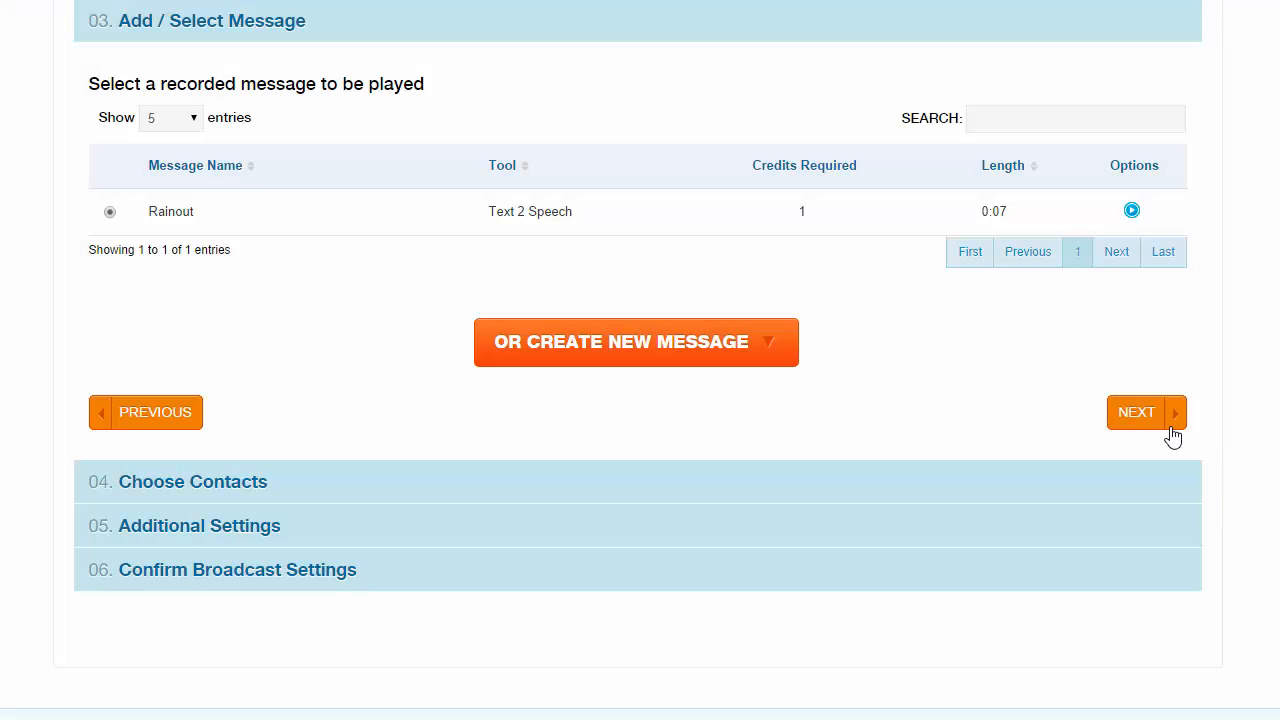
click(1138, 415)
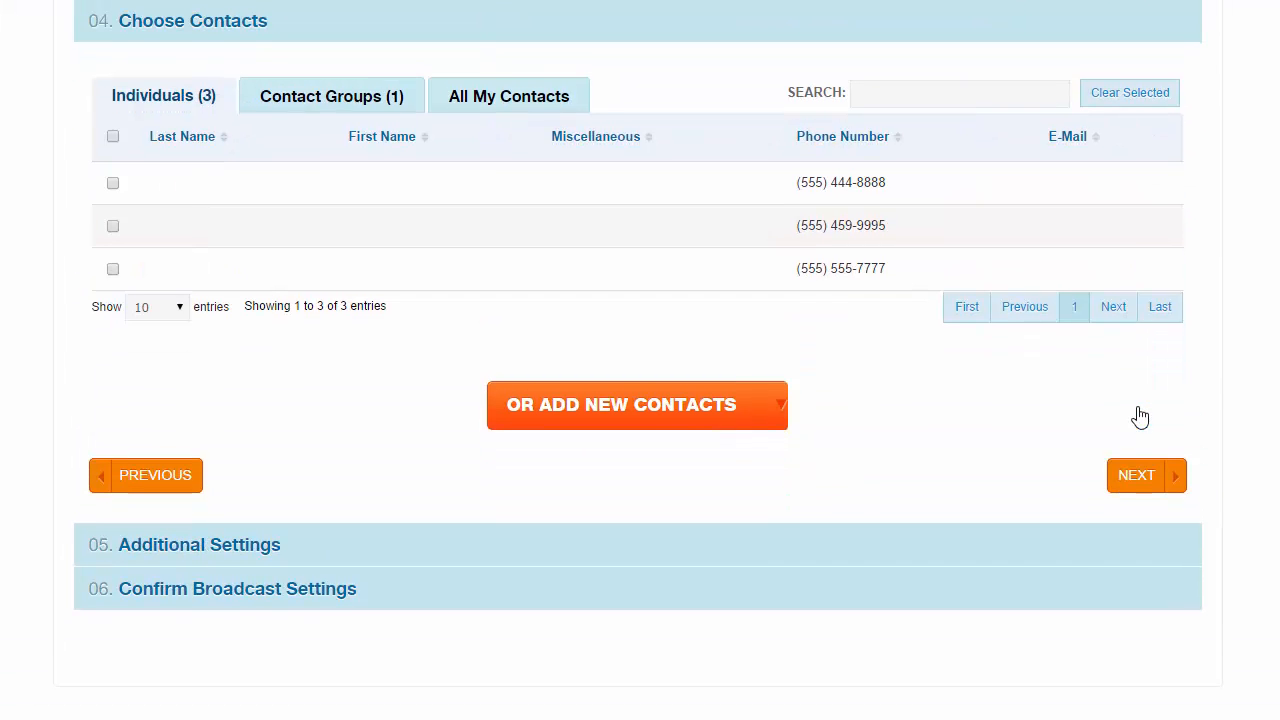
Address the broadcast to all contacts in the account and proceed to the additional settings
click(515, 105)
click(121, 156)
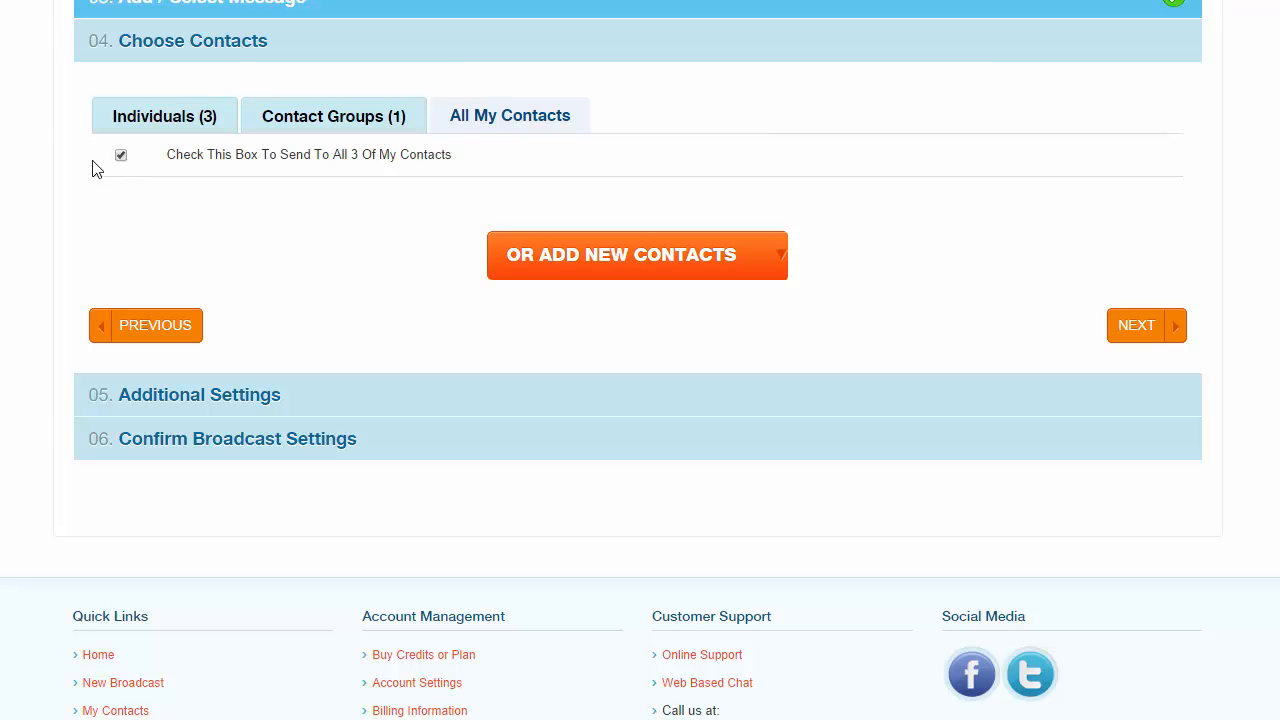
click(1140, 332)
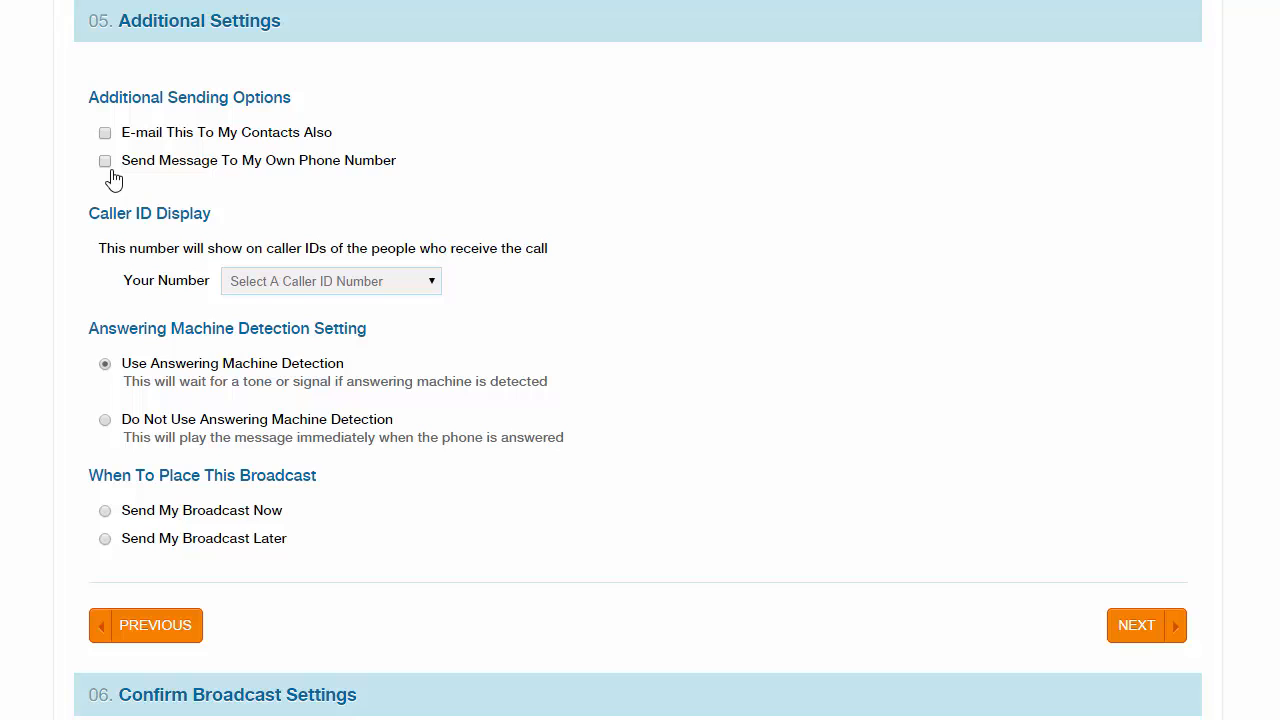
Set the broadcast's caller ID display to the saved Demo Number
click(292, 281)
click(295, 317)
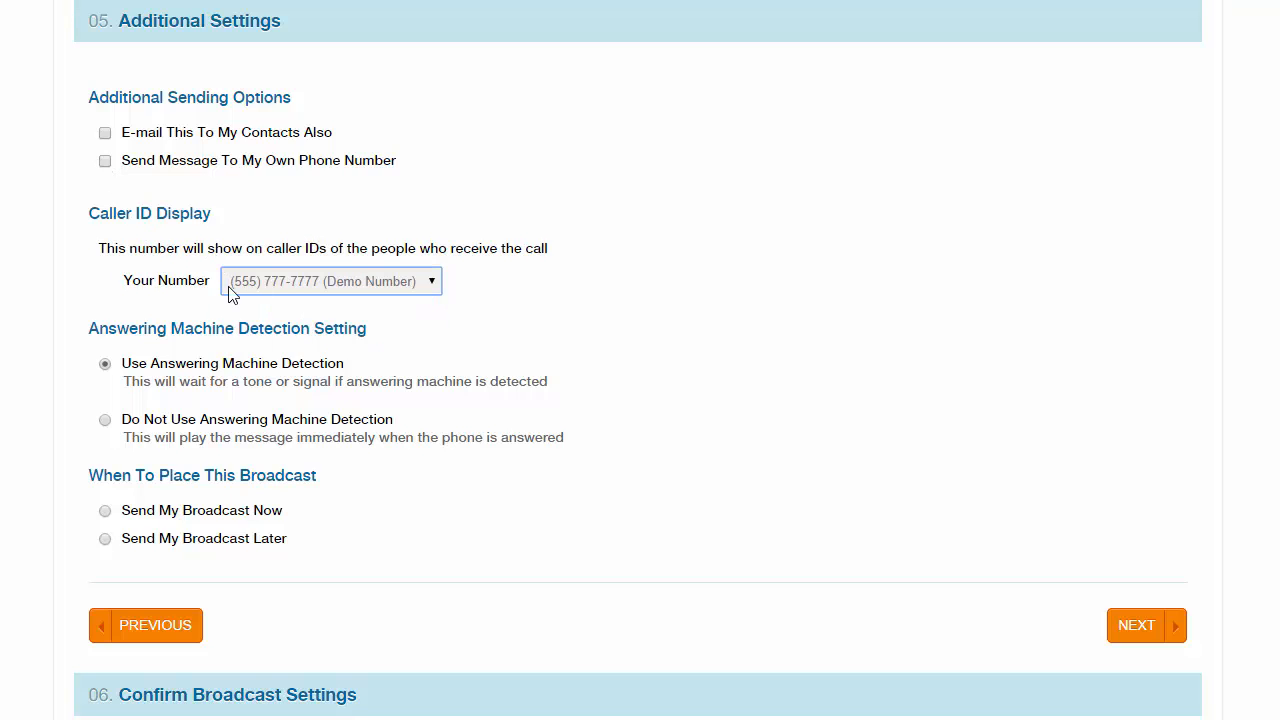
click(231, 289)
click(251, 313)
click(307, 281)
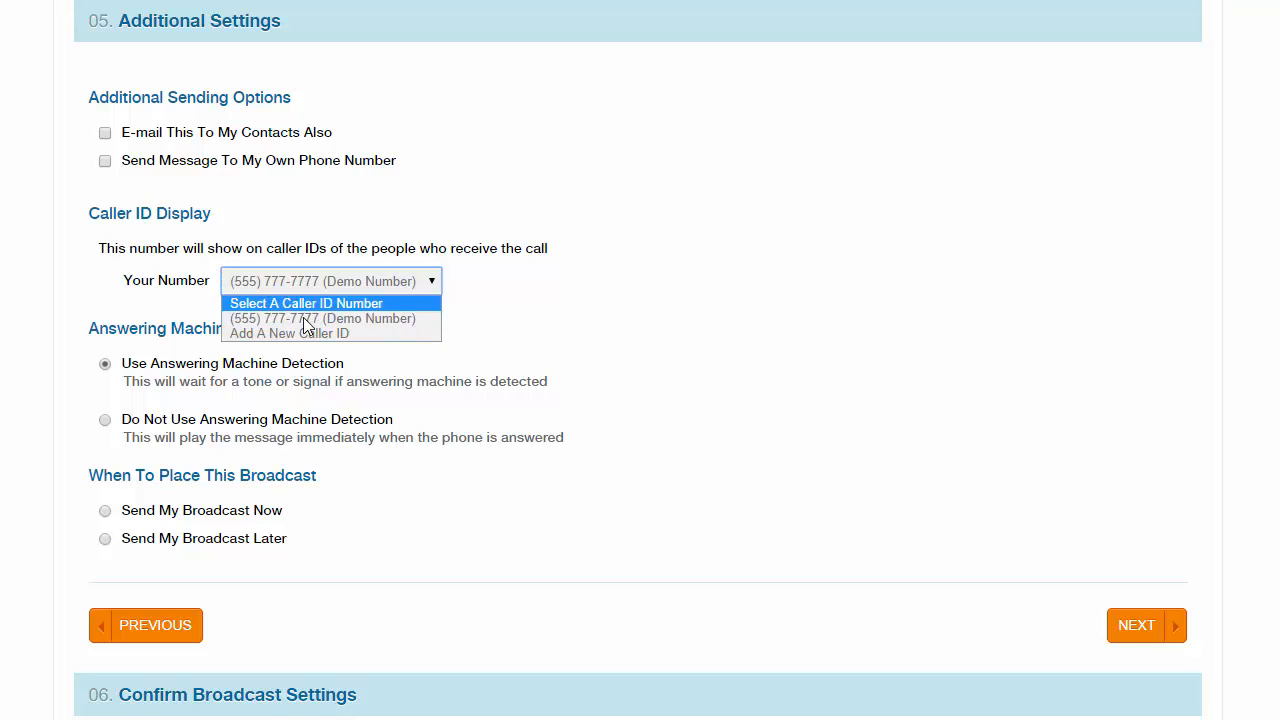
click(299, 330)
click(312, 284)
click(312, 315)
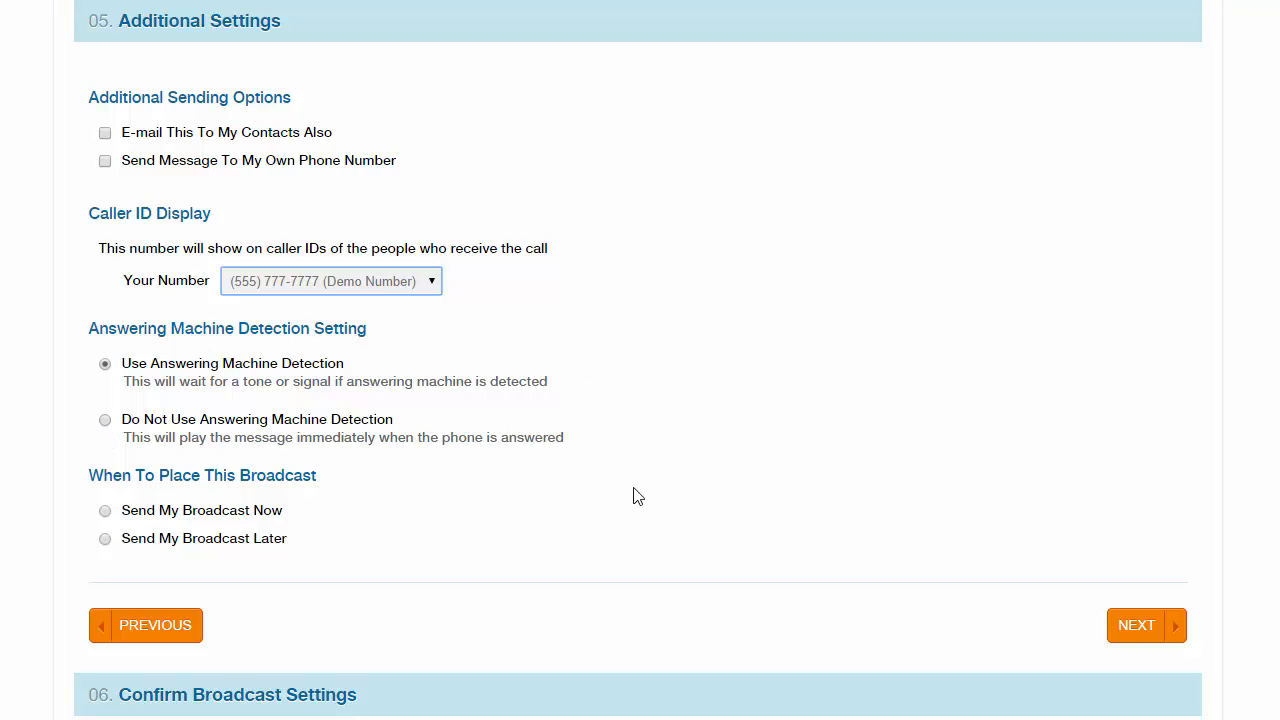
Look at the later-sending options, choose Send My Broadcast Now, and proceed to the broadcast confirmation
click(109, 517)
click(106, 540)
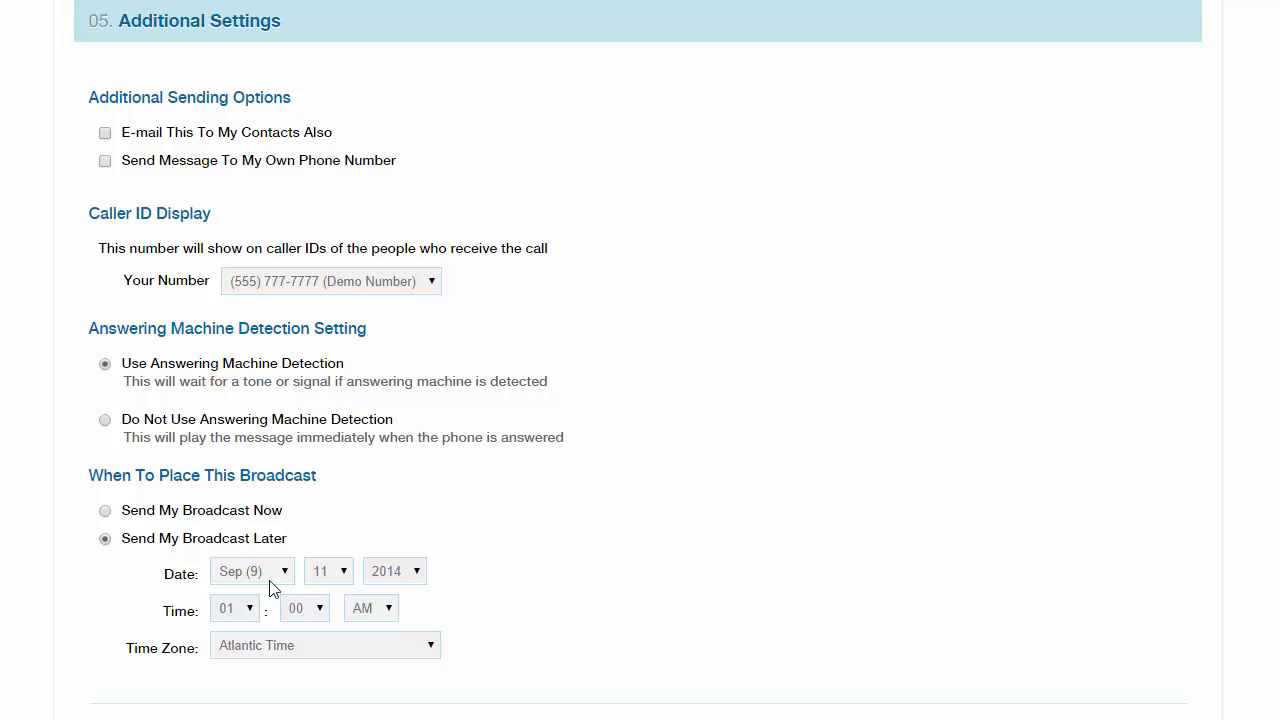
click(104, 512)
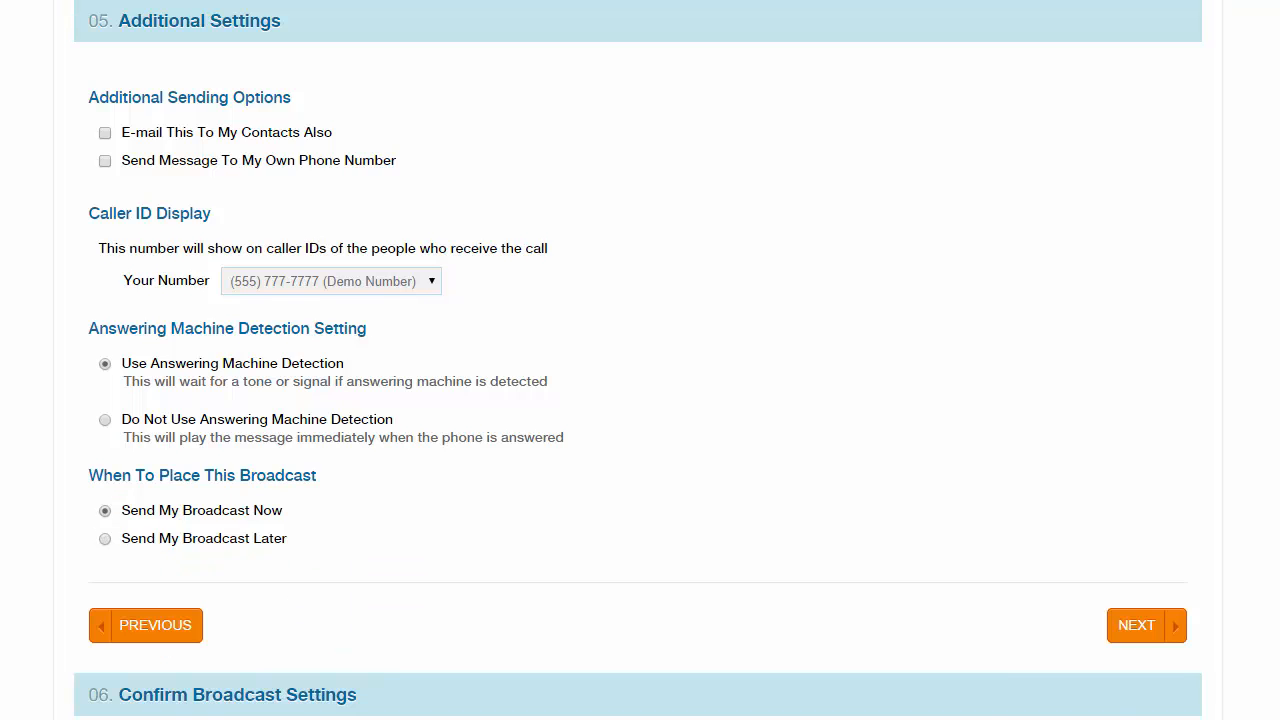
click(1150, 630)
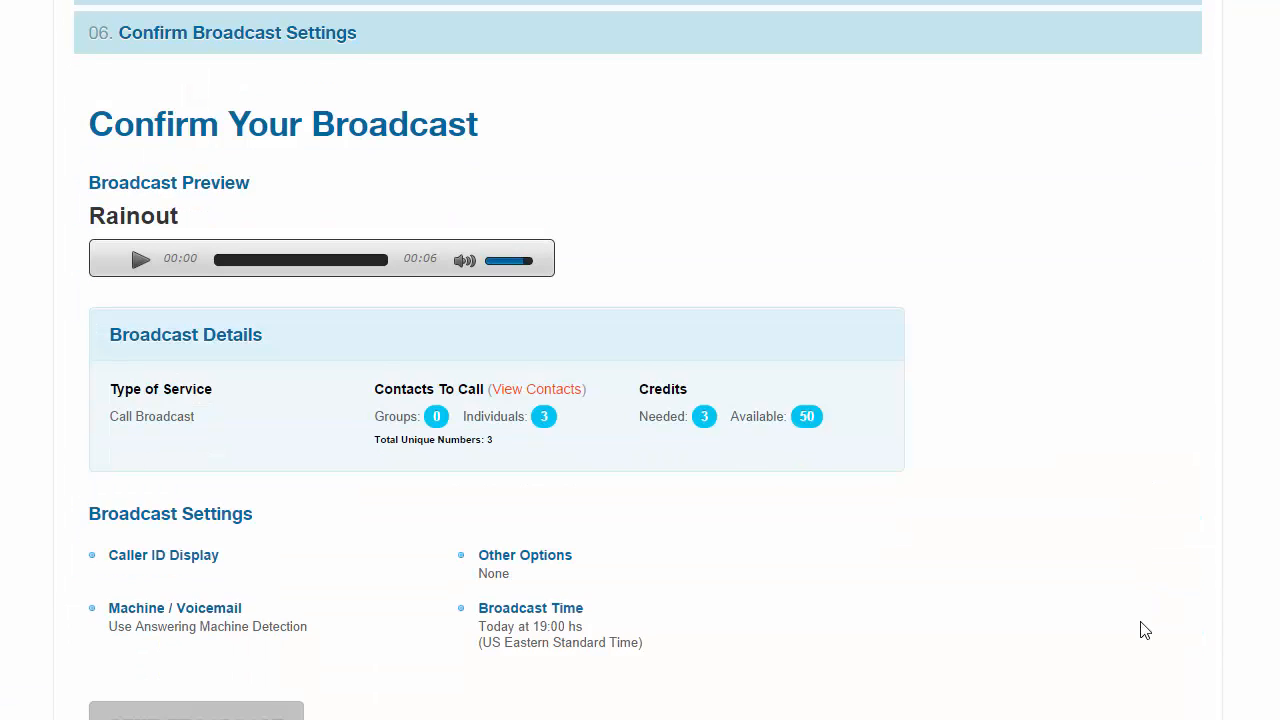
Send the Rainout call broadcast after checking its settings, and view its confirmation details
scroll(386, 260, down, 2)
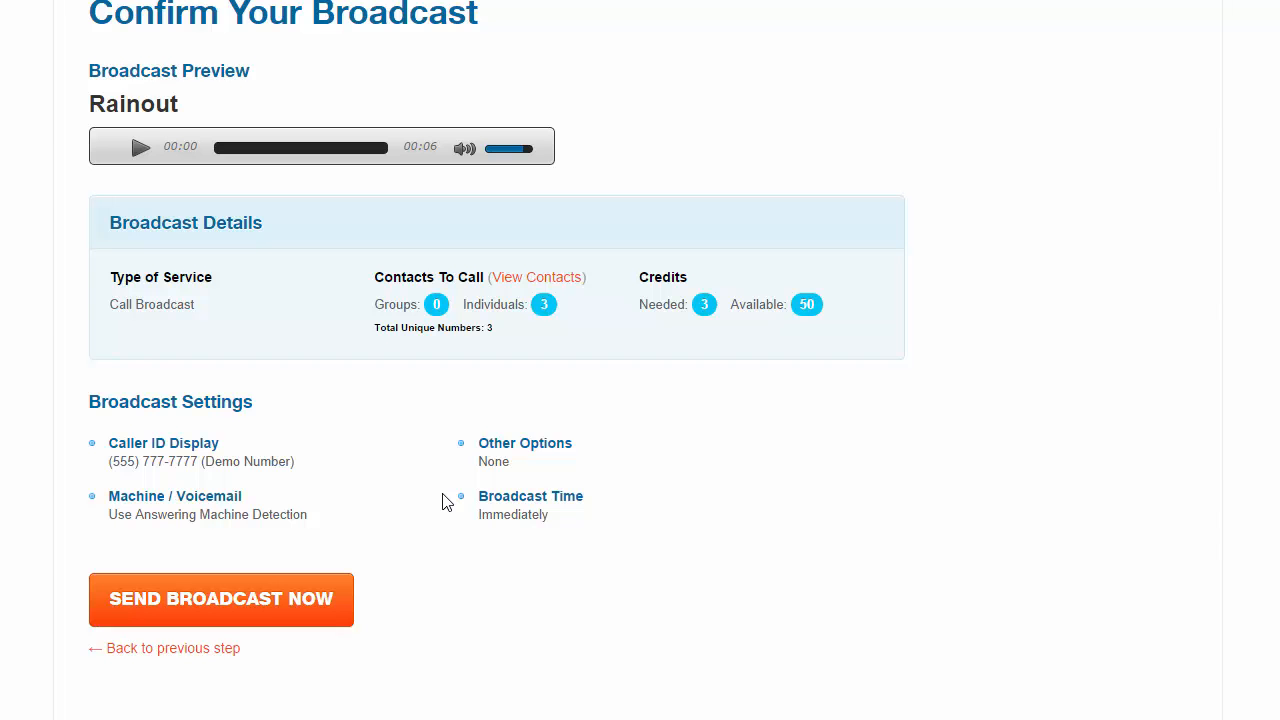
click(268, 619)
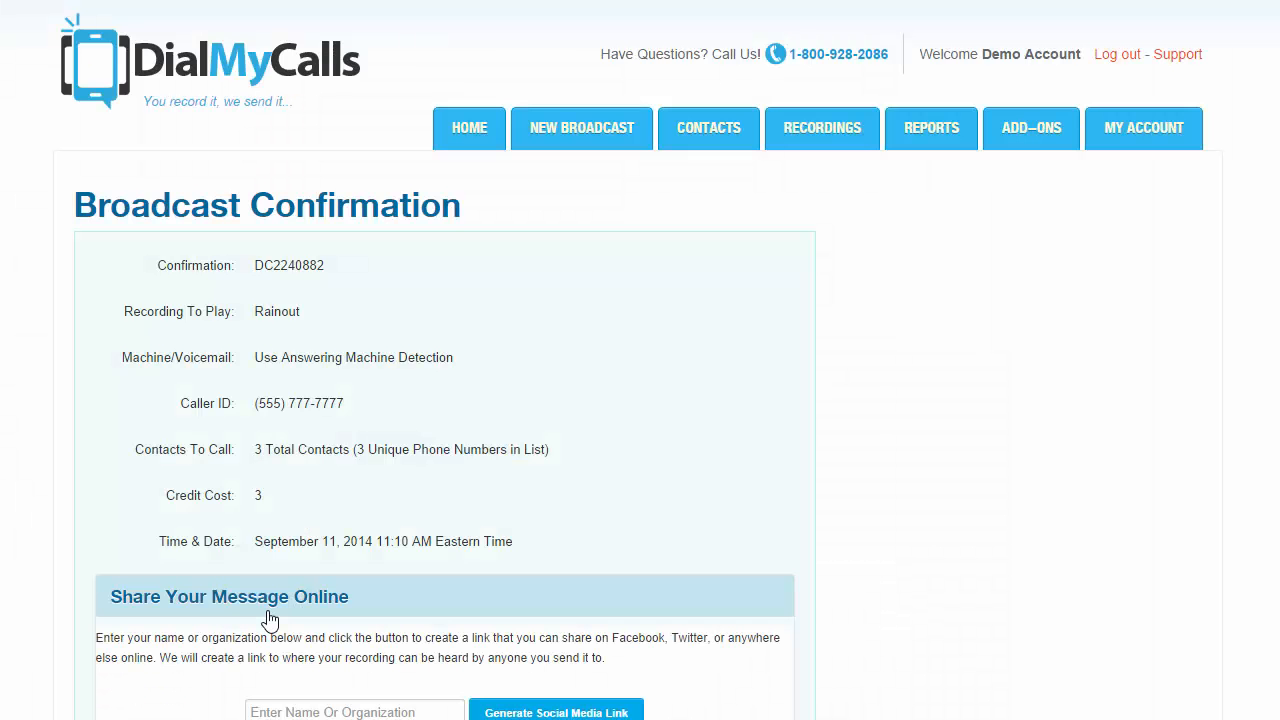
scroll(356, 558, down, 1)
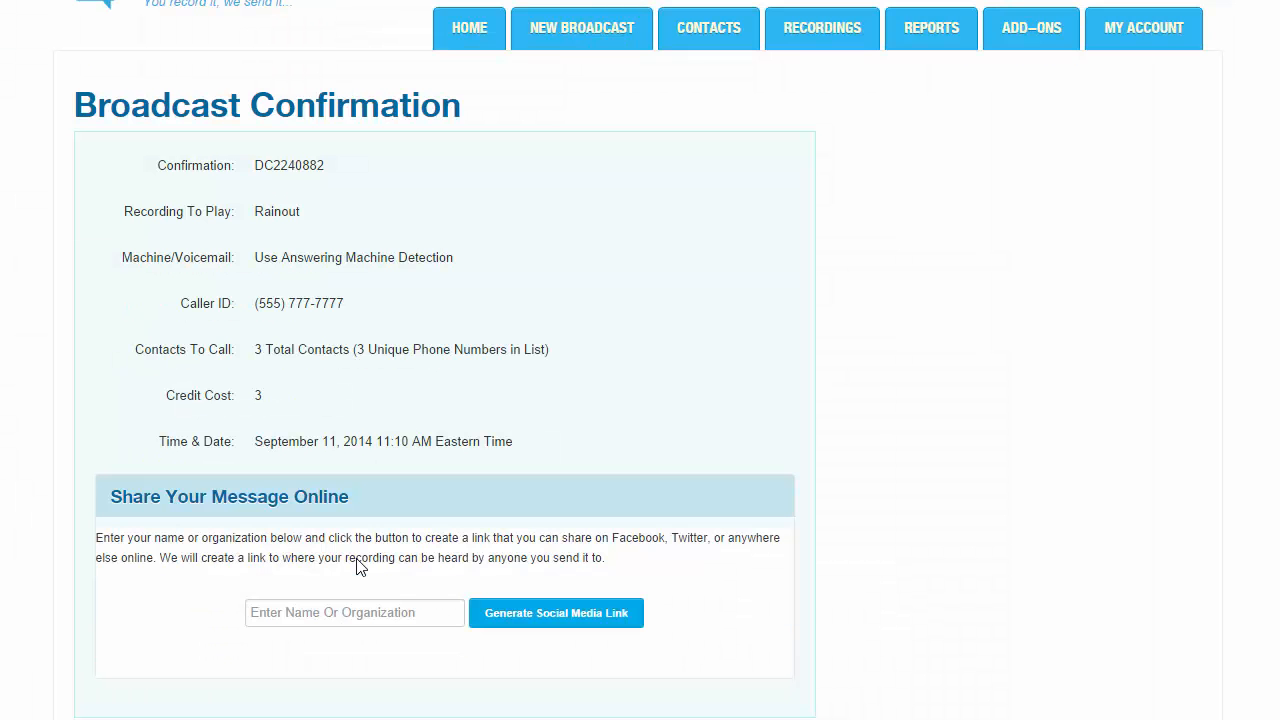